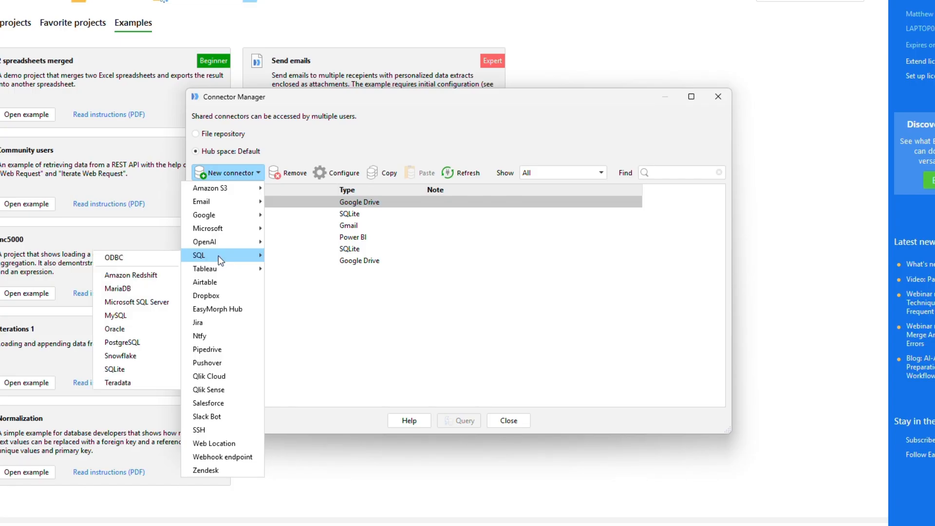
- Start a new PostgreSQL connector in the Default Hub space with the Per-user authorization mode
{"action": "left_click", "coordinate": [139, 346]}
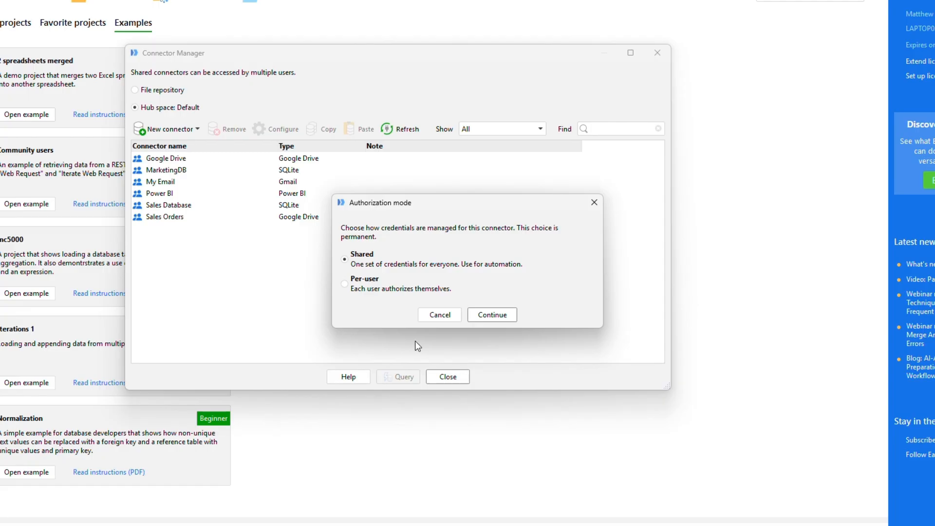
{"action": "left_click", "coordinate": [345, 284]}
{"action": "left_click", "coordinate": [492, 315]}
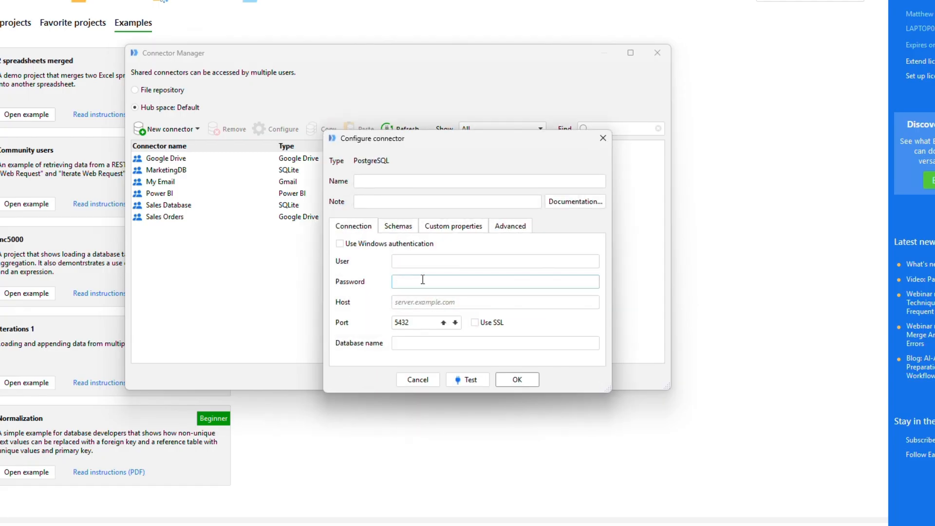
- Name the PostgreSQL connector My DB, fill in its user and password, host 192.168.0.101 and database my-db, and save it
{"action": "type", "text": "My DB"}
{"action": "key", "text": "Tab"}
{"action": "type", "text": "userpassword123"}
{"action": "key", "text": "Tab"}
{"action": "type", "text": "192.168.0.101"}
{"action": "key", "text": "Tab"}
{"action": "key", "text": "Tab"}
{"action": "key", "text": "Tab"}
{"action": "type", "text": "my-db"}
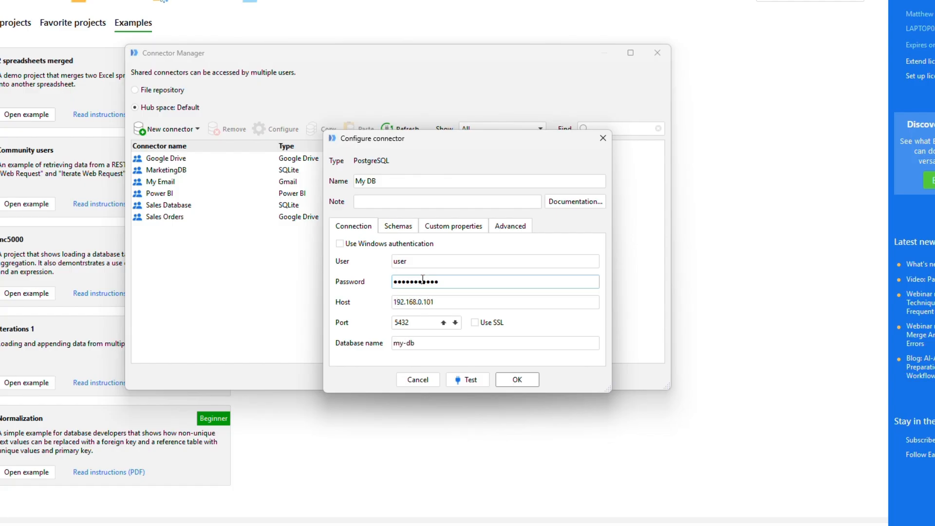
{"action": "left_click", "coordinate": [527, 382]}
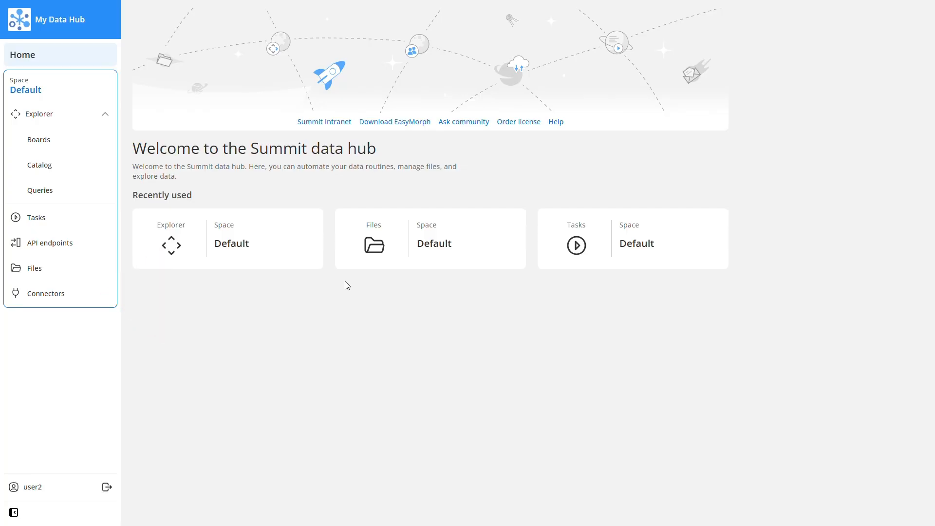
- In the EasyMorph Hub web interface, authorize the My DB connector with the personal user name and password
{"action": "left_click", "coordinate": [98, 292]}
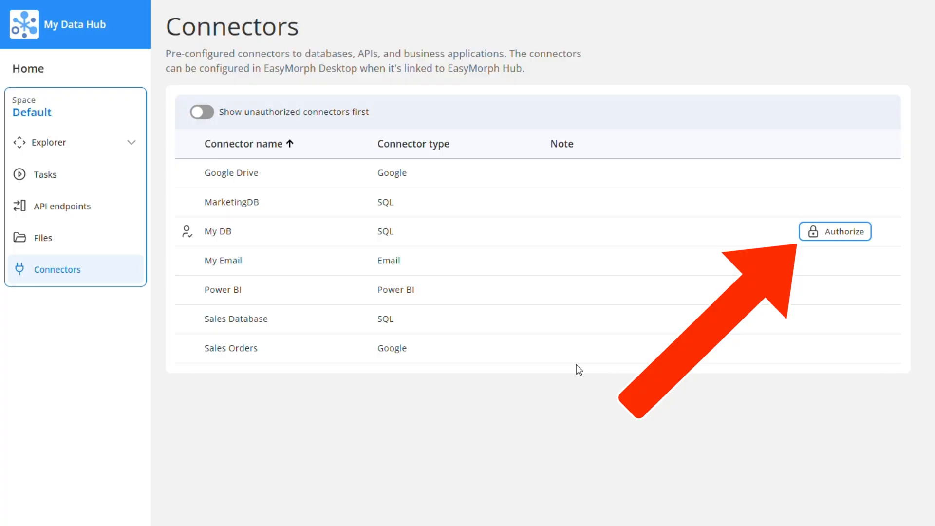
{"action": "left_click", "coordinate": [833, 236]}
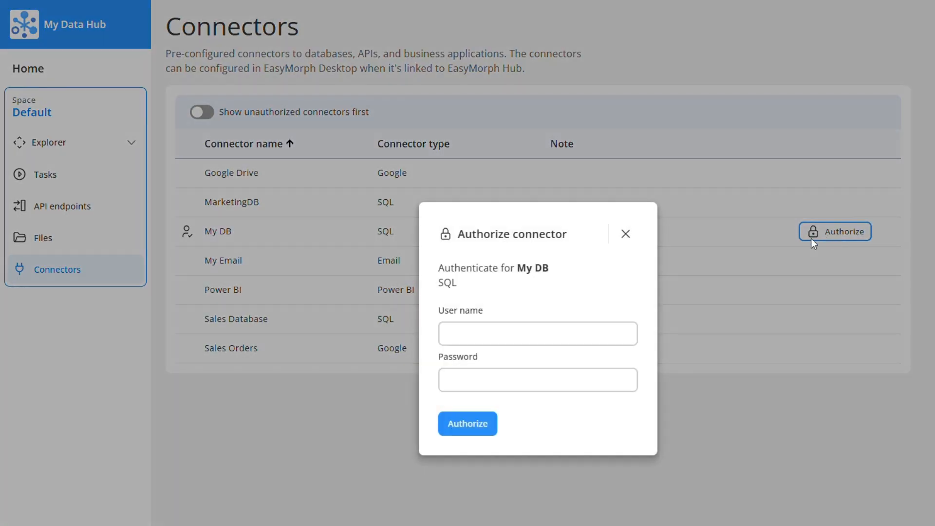
{"action": "left_click", "coordinate": [560, 340]}
{"action": "type", "text": "user2"}
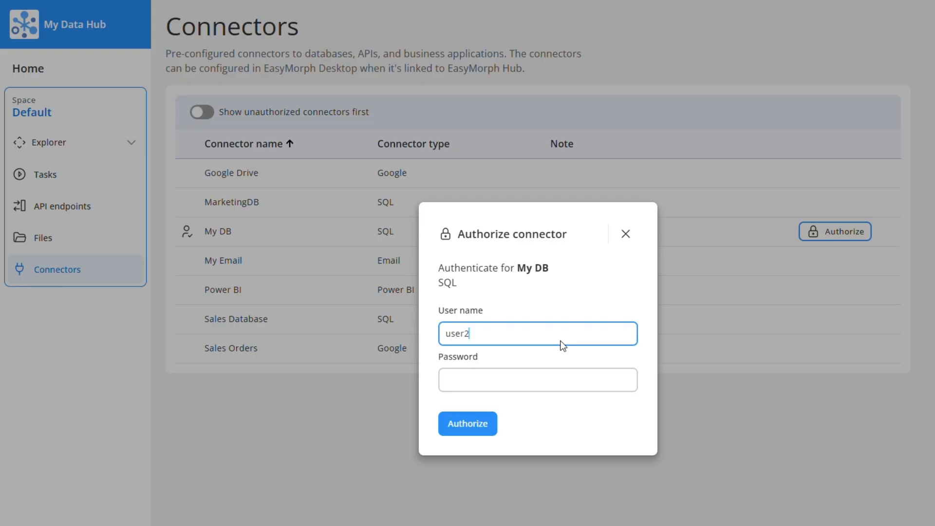
{"action": "key", "text": "Tab"}
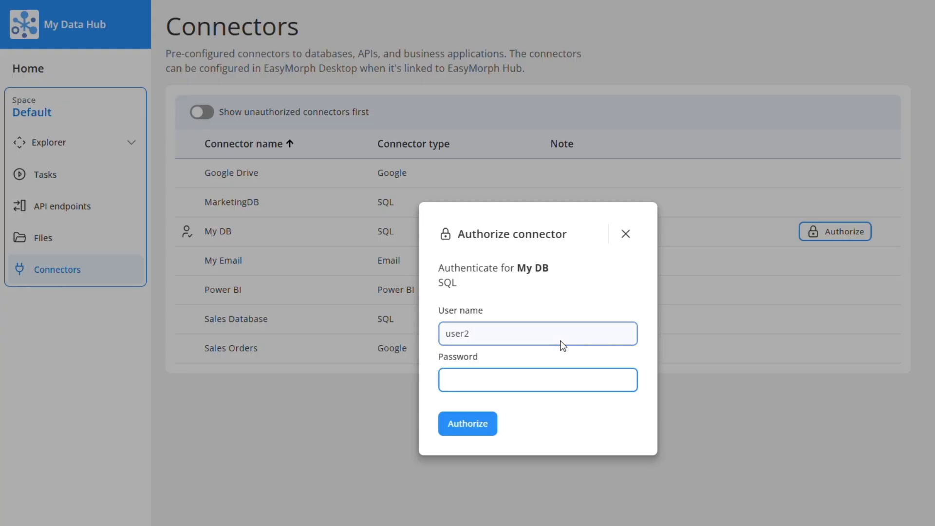
{"action": "type", "text": "**************"}
{"action": "left_click", "coordinate": [477, 429]}
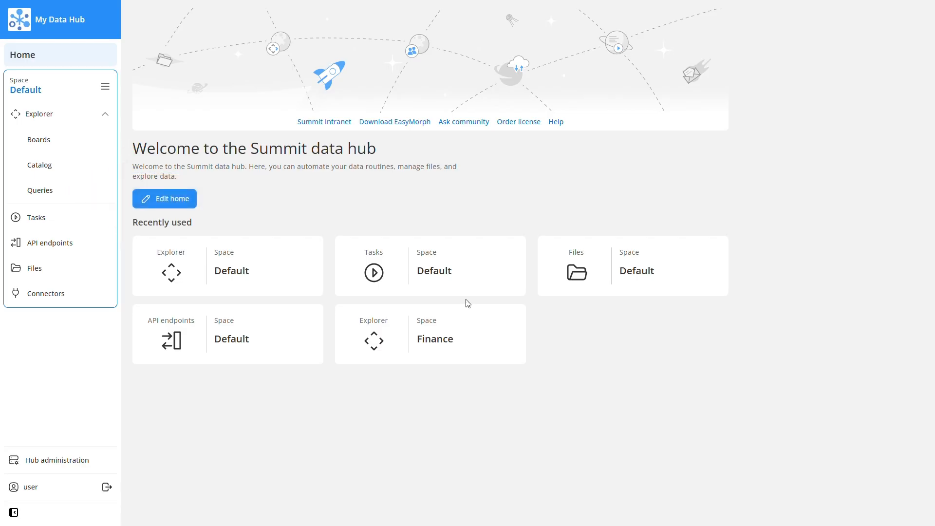
- Create a querybook named Sales that uses the Sales Database connector
{"action": "left_click", "coordinate": [84, 199]}
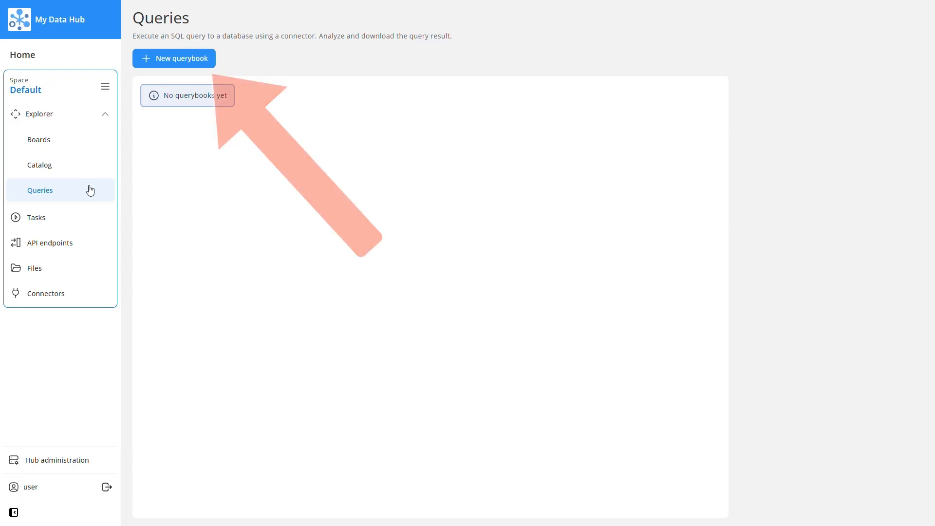
{"action": "left_click", "coordinate": [170, 66]}
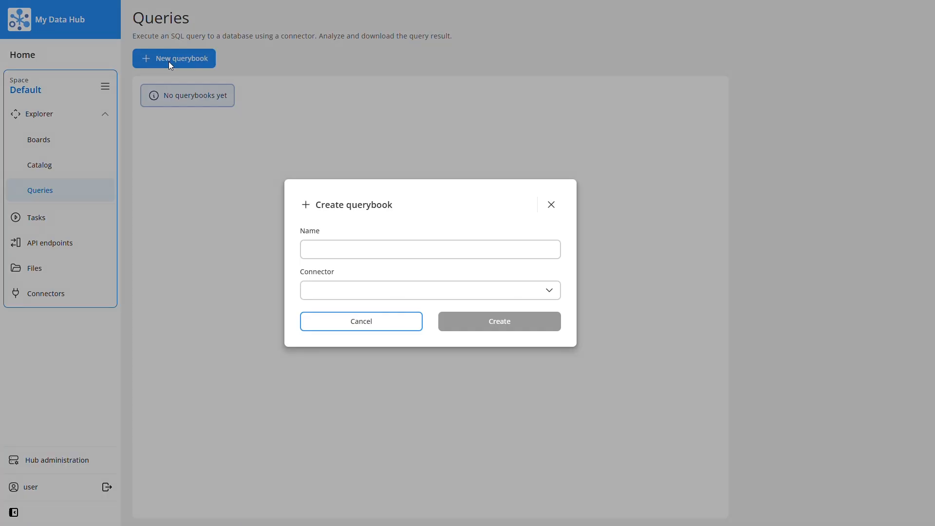
{"action": "left_click", "coordinate": [360, 257]}
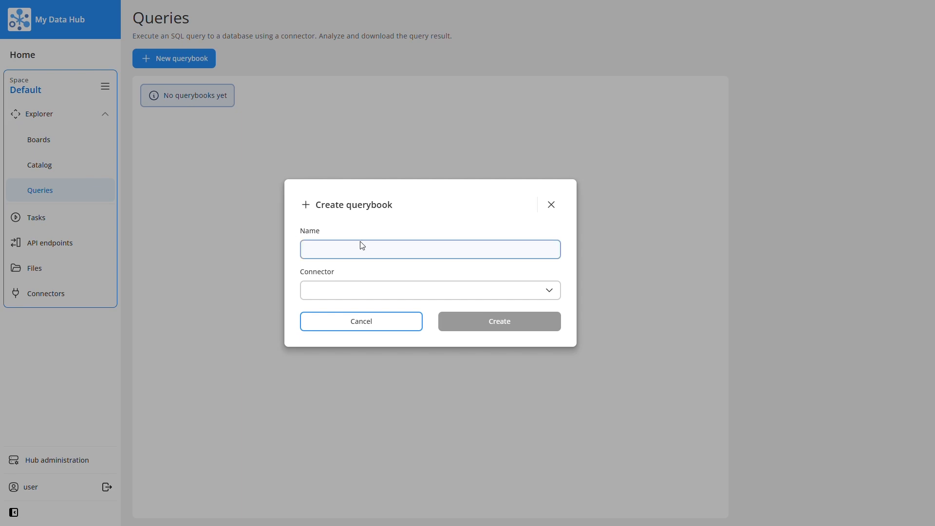
{"action": "type", "text": "Sales"}
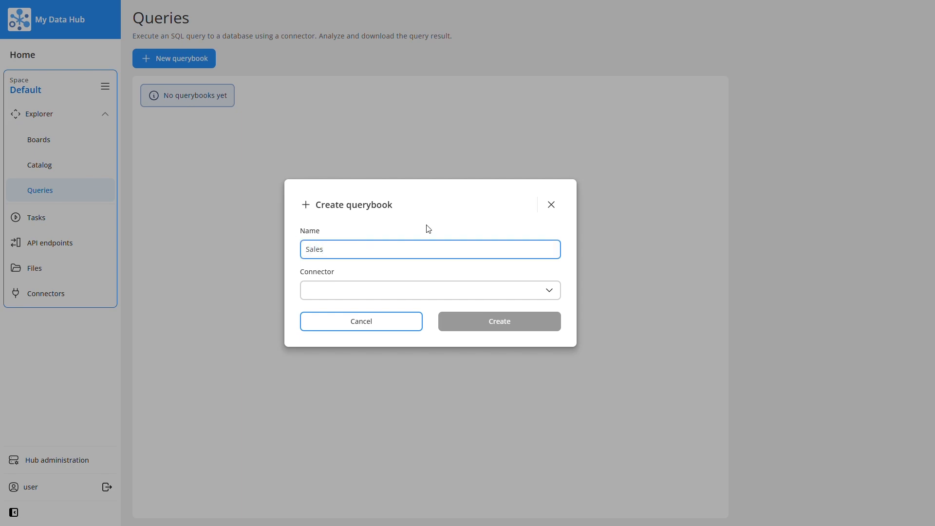
{"action": "left_click", "coordinate": [469, 288]}
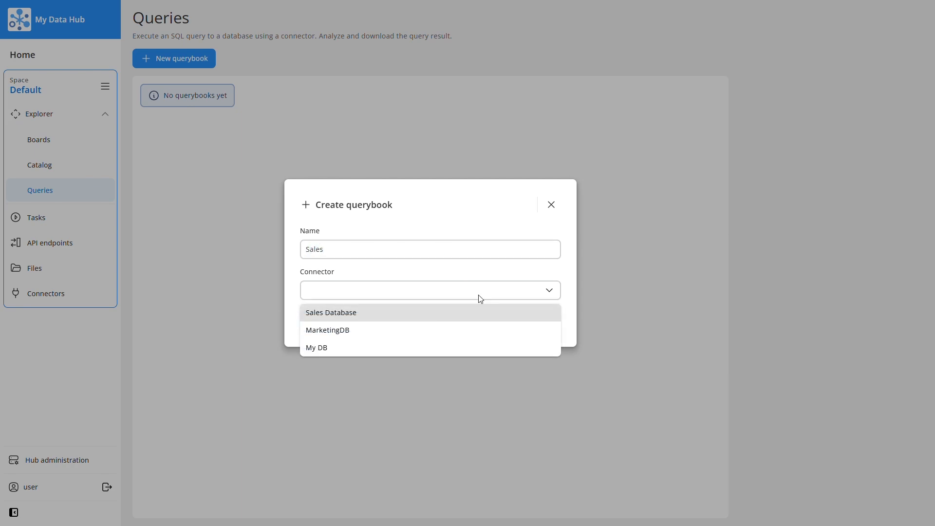
{"action": "left_click", "coordinate": [459, 311]}
{"action": "left_click", "coordinate": [468, 323]}
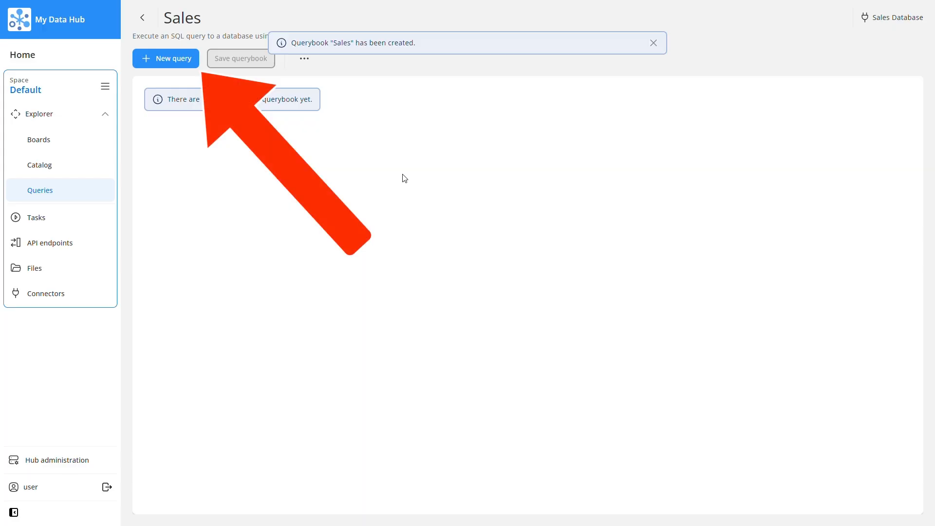
- Add a query to the Sales querybook with the statement SELECT * FROM "main"."Sales" WHERE "Unit Price" > 100
{"action": "left_click", "coordinate": [174, 66]}
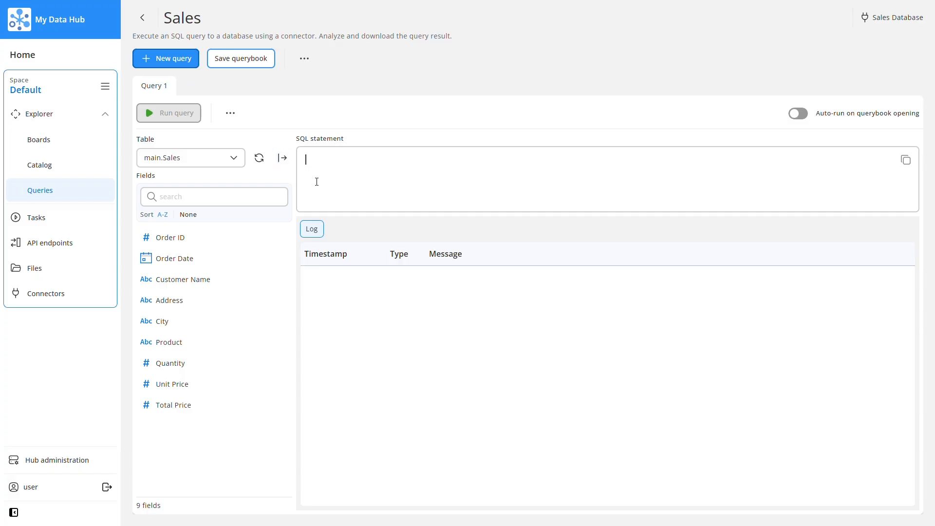
{"action": "left_click", "coordinate": [316, 182]}
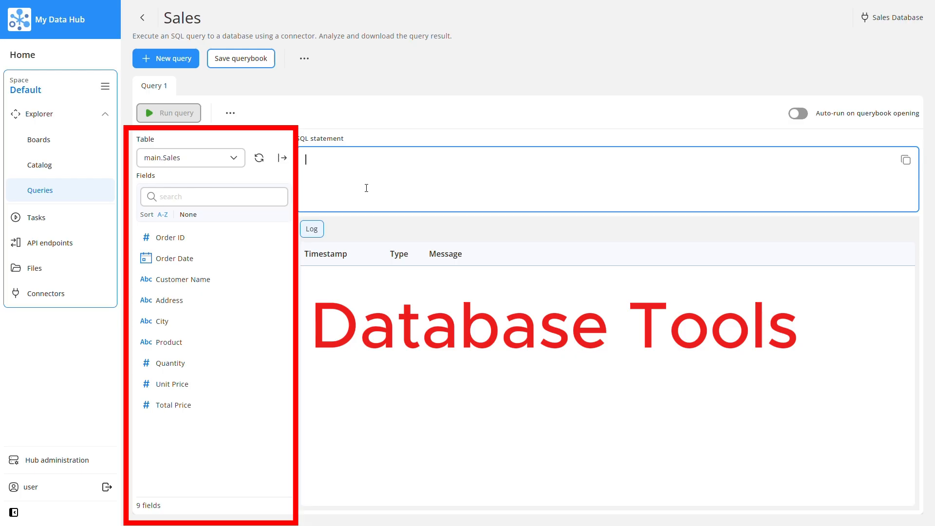
{"action": "type", "text": "SELECT "}
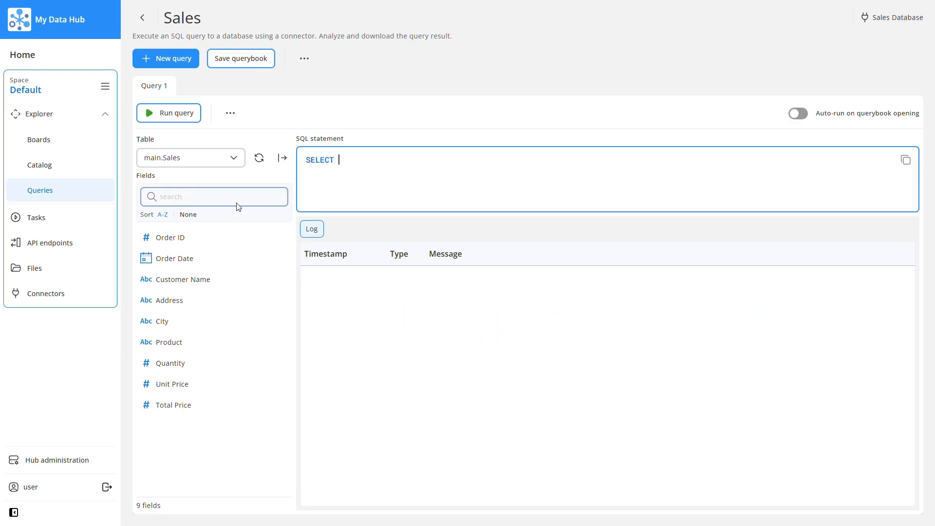
{"action": "type", "text": "* FROM"}
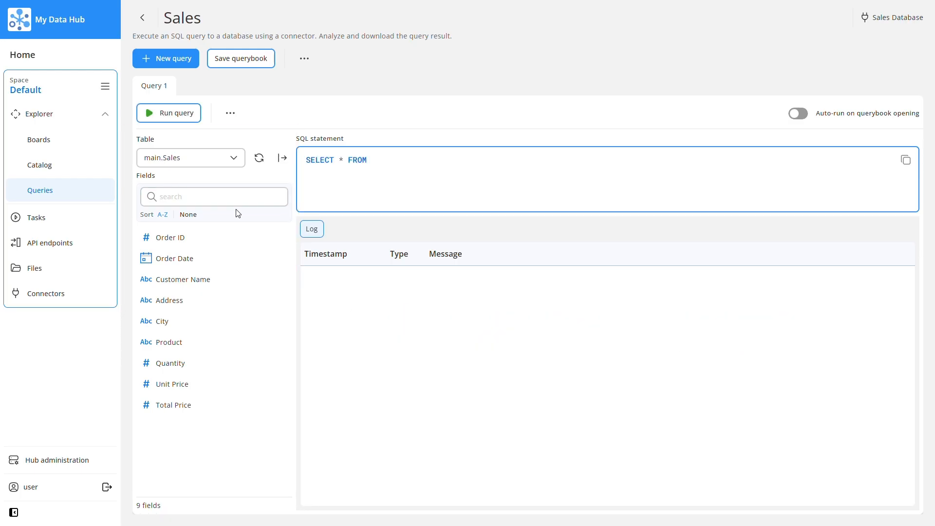
{"action": "left_click", "coordinate": [282, 158]}
{"action": "type", "text": "WHERE"}
{"action": "left_click", "coordinate": [283, 382]}
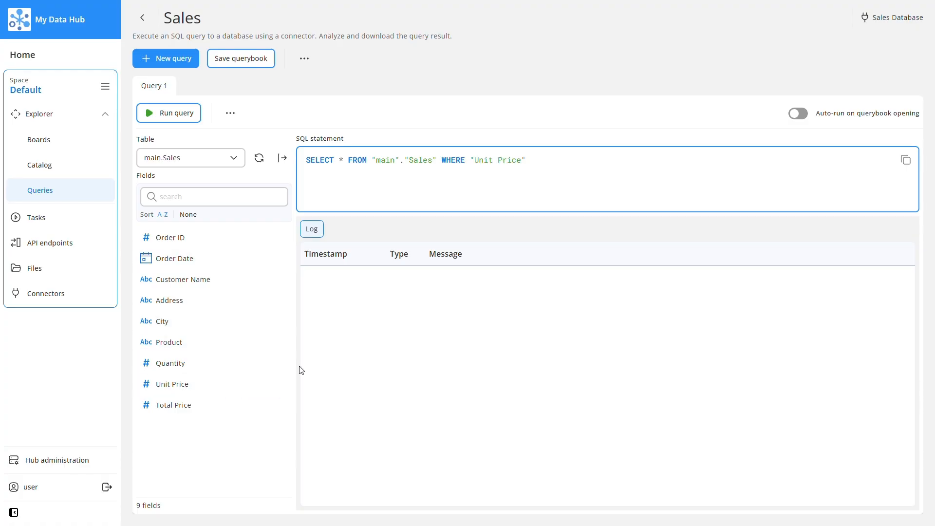
{"action": "type", "text": "> 100"}
- Save the Sales querybook and run its query to inspect the resulting rows
{"action": "left_click", "coordinate": [243, 57]}
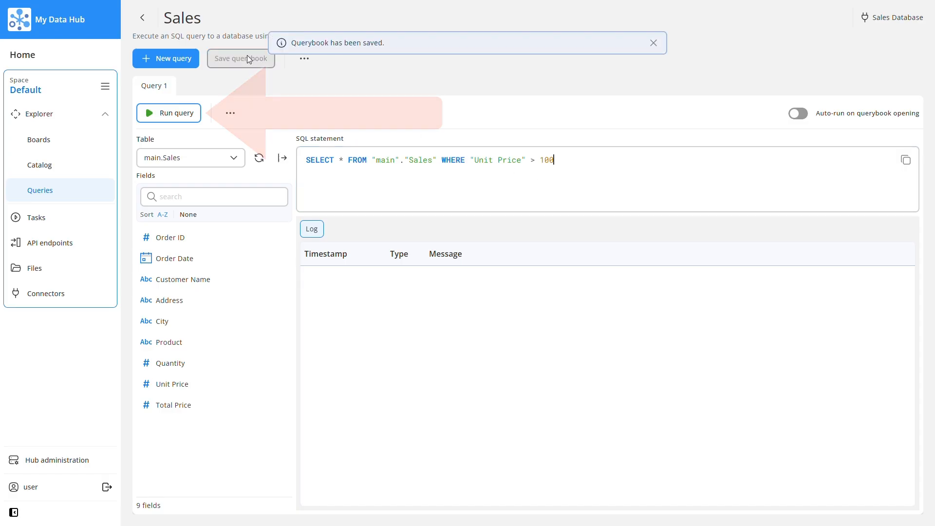
{"action": "left_click", "coordinate": [193, 122]}
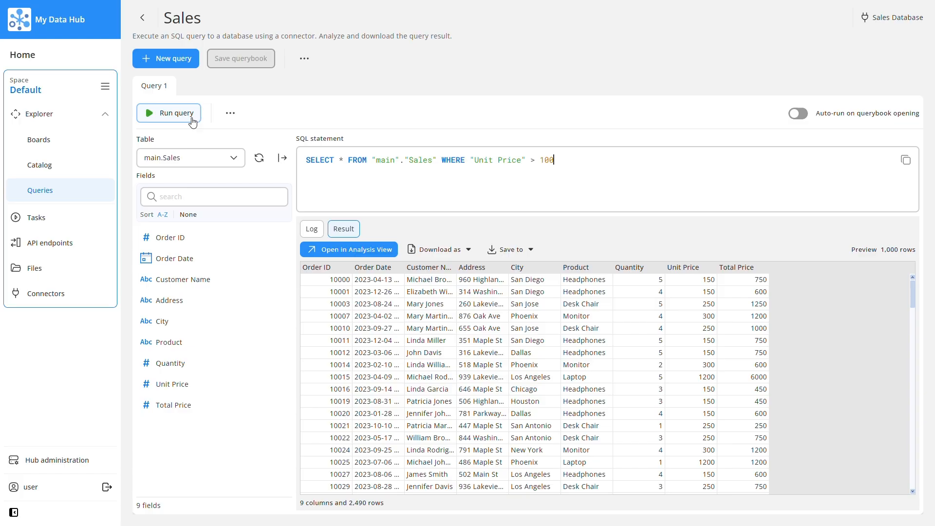
{"action": "left_click", "coordinate": [465, 318]}
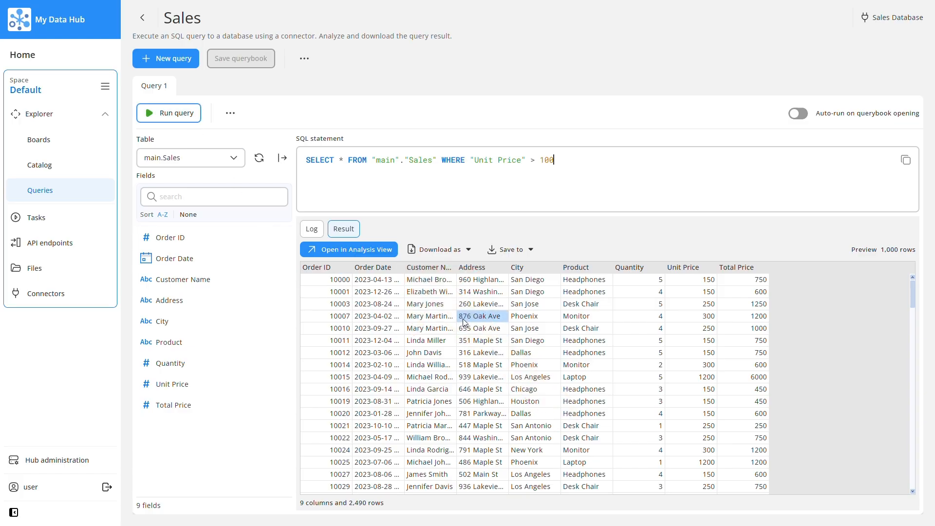
- In the Analysis View of the query result, add Product and Quantity filters and filter the products to Laptop
{"action": "left_click", "coordinate": [381, 249]}
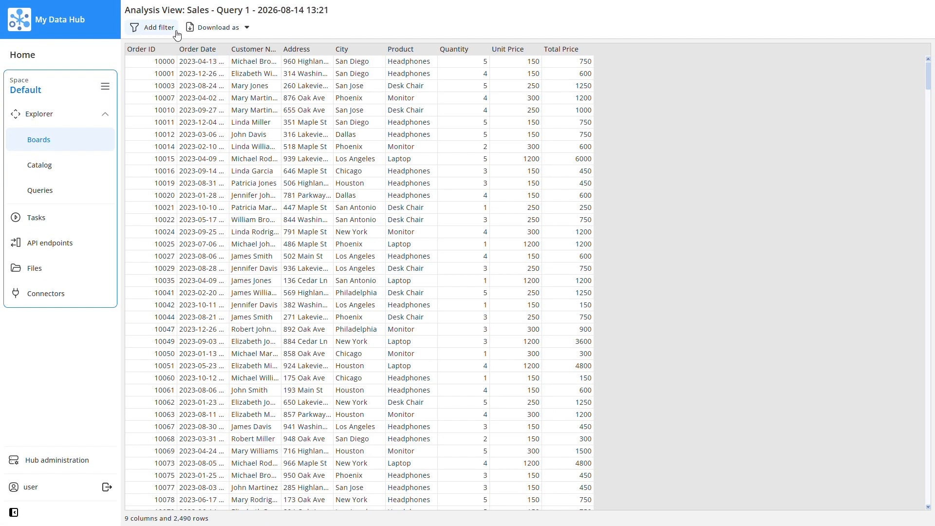
{"action": "left_click", "coordinate": [171, 28]}
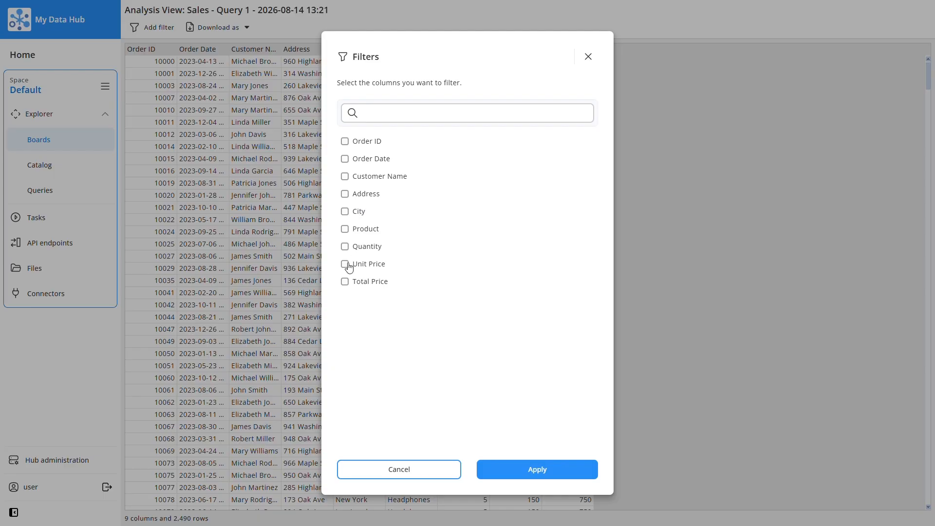
{"action": "left_click", "coordinate": [344, 246]}
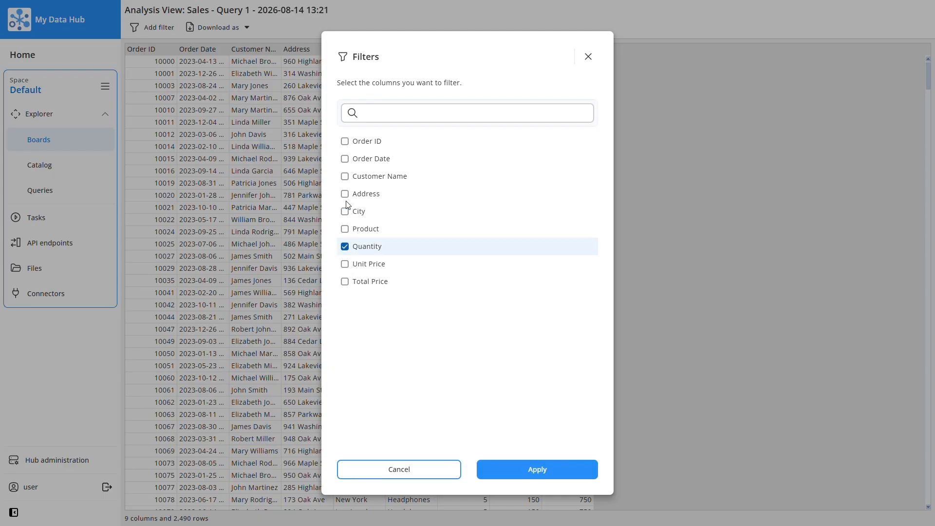
{"action": "left_click", "coordinate": [344, 230]}
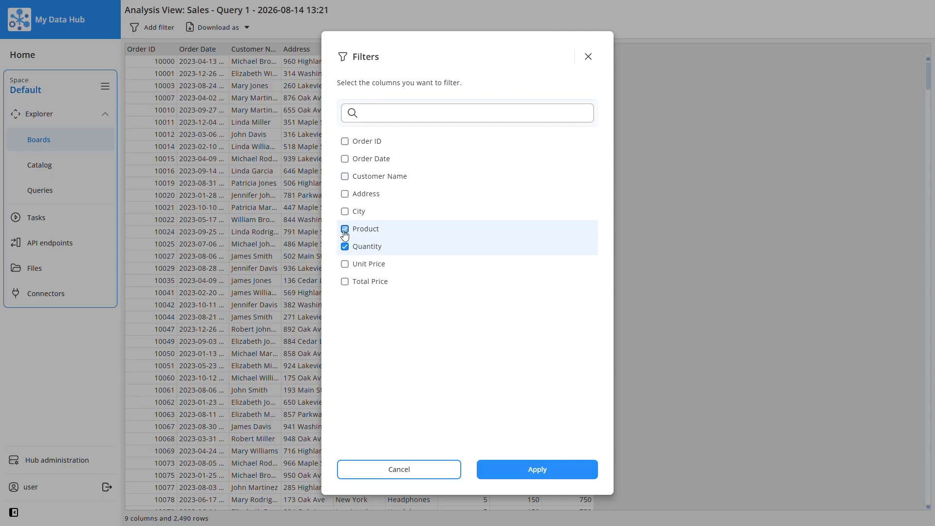
{"action": "left_click", "coordinate": [510, 470]}
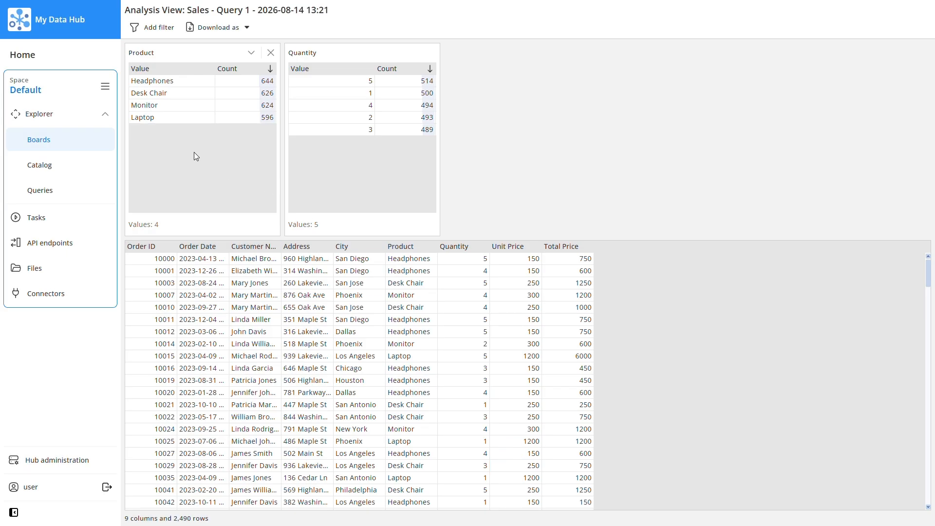
{"action": "left_click", "coordinate": [179, 118]}
{"action": "left_click", "coordinate": [183, 225]}
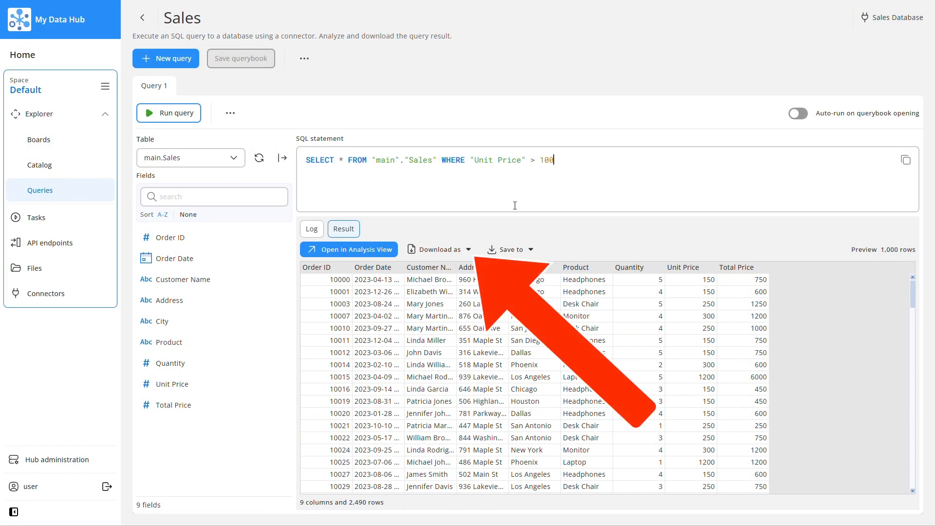
- Show the download format options for the query result
{"action": "left_click", "coordinate": [469, 250]}
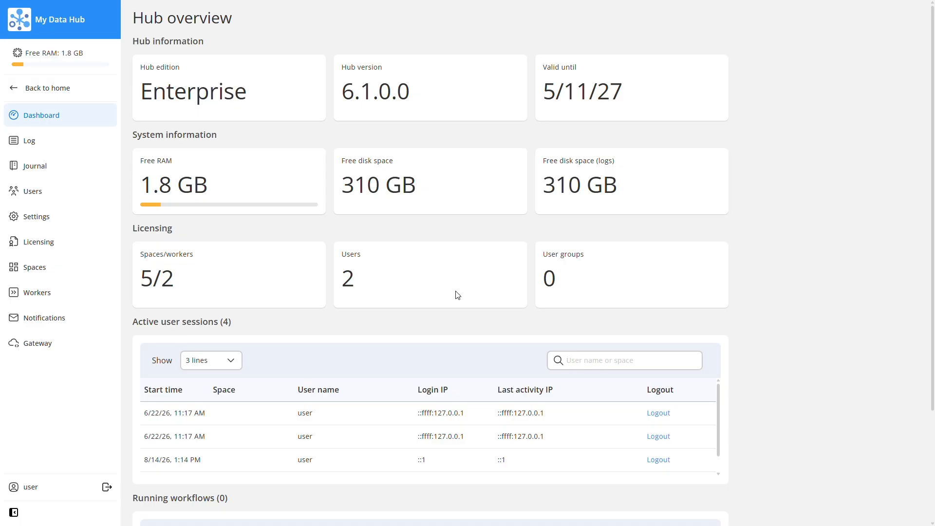
- Enable the API server feature for the Default space in the Hub administration
{"action": "left_click", "coordinate": [72, 276]}
{"action": "left_click", "coordinate": [189, 162]}
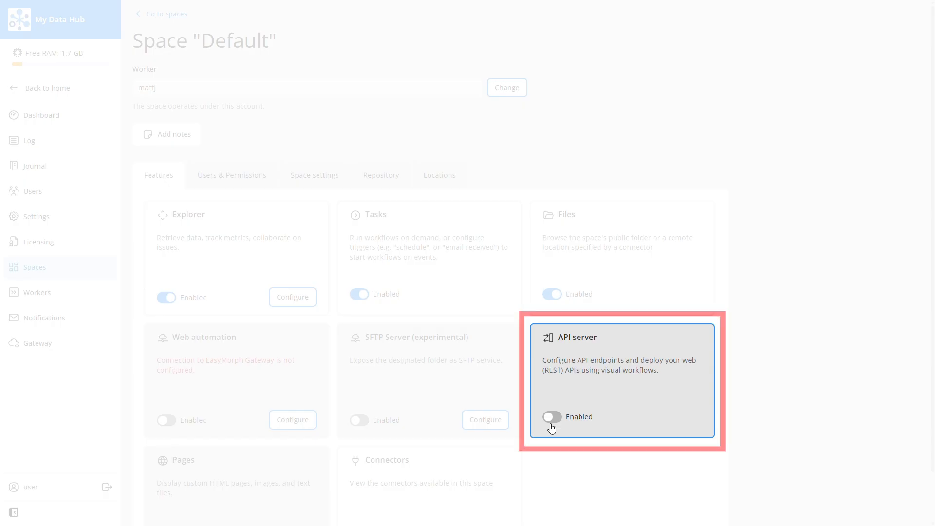
{"action": "left_click", "coordinate": [552, 419]}
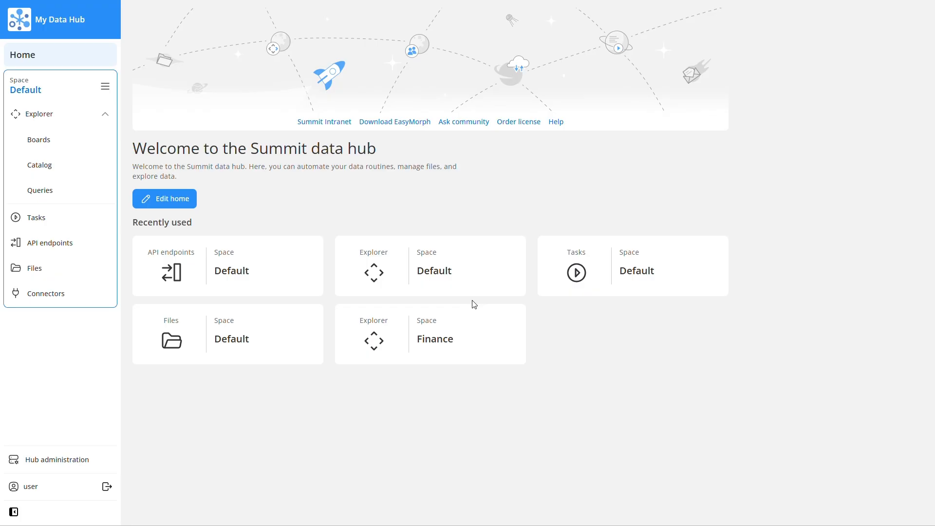
- Create an OData endpoint named Invoices with the URL path invoices in the Default space's API endpoints
{"action": "left_click", "coordinate": [110, 243]}
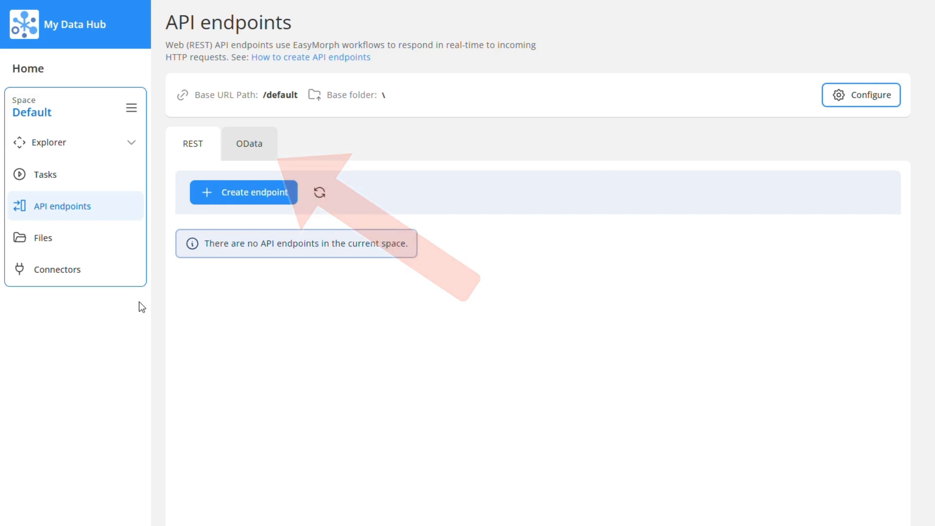
{"action": "left_click", "coordinate": [242, 149]}
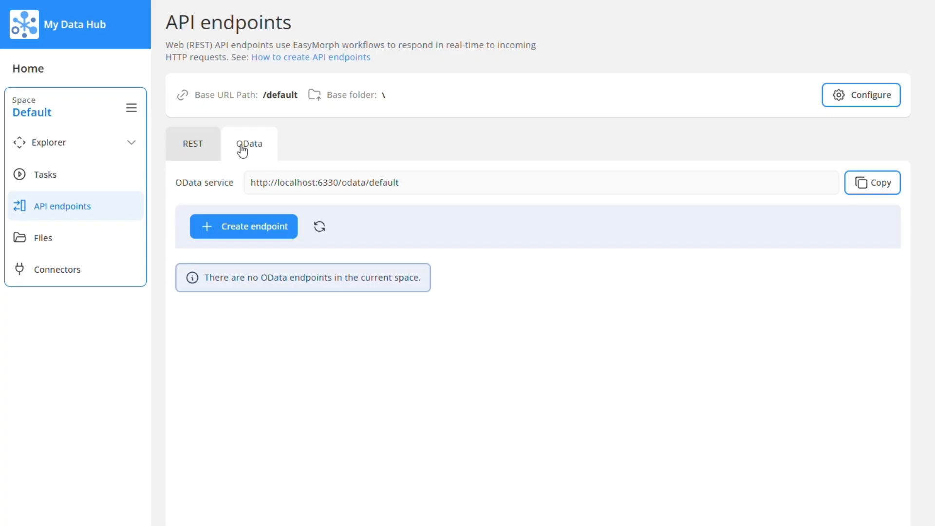
{"action": "left_click", "coordinate": [248, 227]}
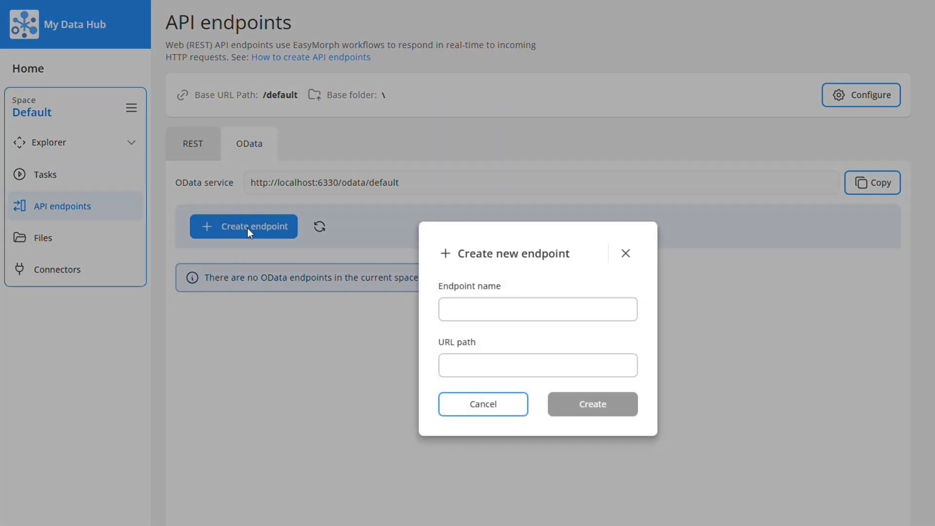
{"action": "left_click", "coordinate": [460, 310]}
{"action": "type", "text": "I"}
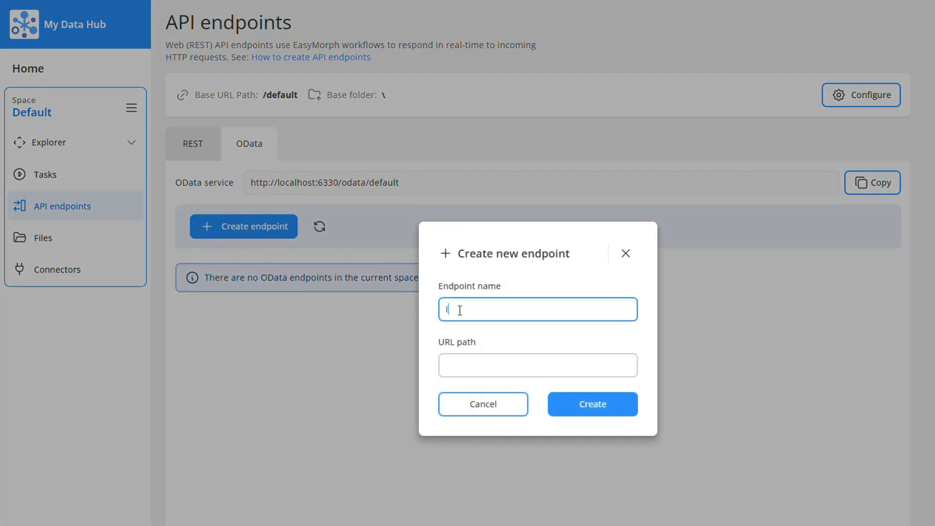
{"action": "type", "text": "nvoices"}
{"action": "key", "text": "Tab"}
{"action": "type", "text": "invoices"}
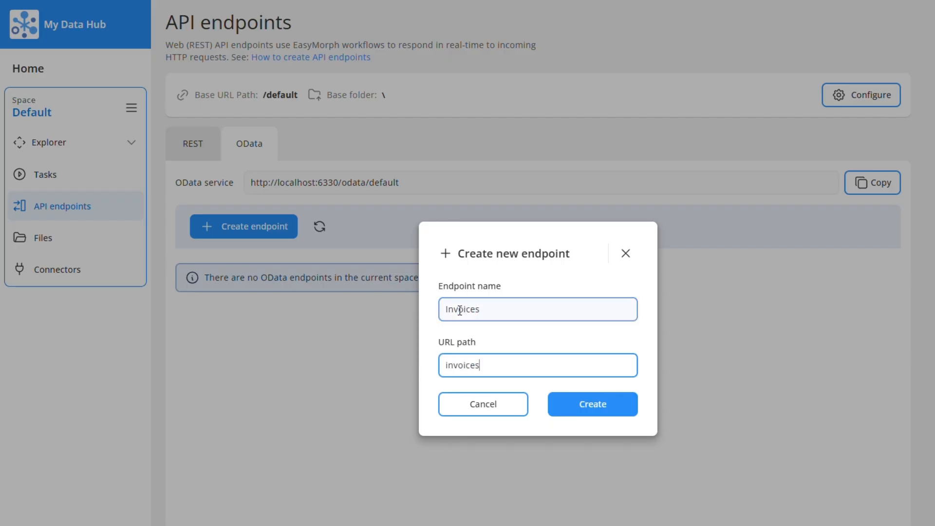
{"action": "left_click", "coordinate": [563, 404]}
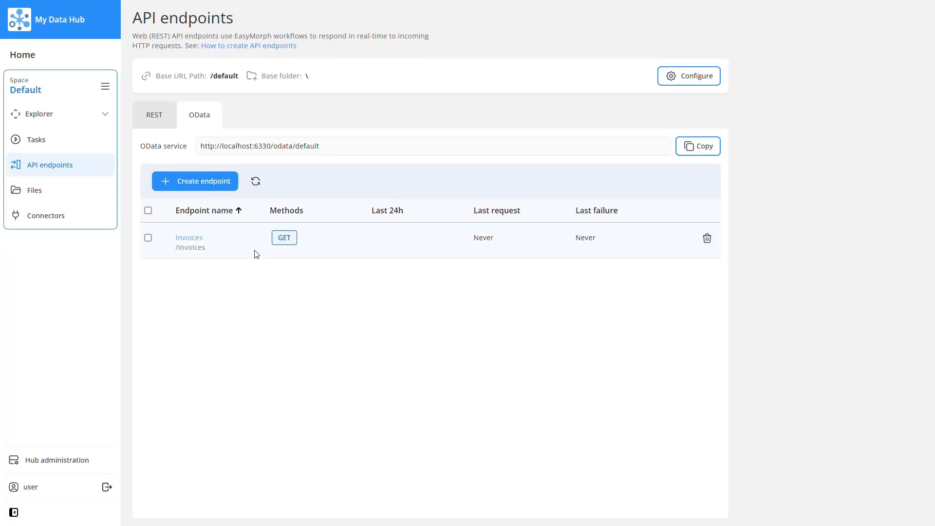
- Open the Invoices endpoint and set its dataset to Customer Invoices.dset from the Public folder
{"action": "left_click", "coordinate": [188, 238]}
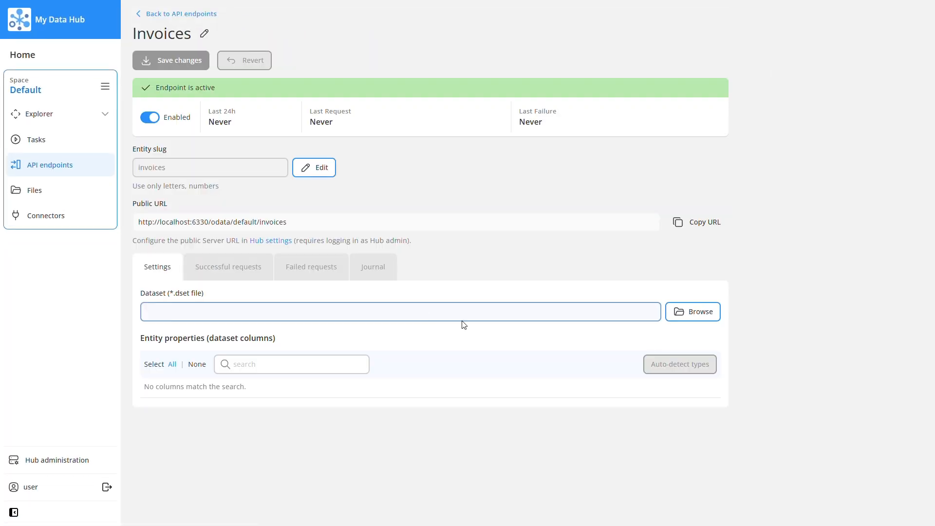
{"action": "left_click", "coordinate": [686, 316]}
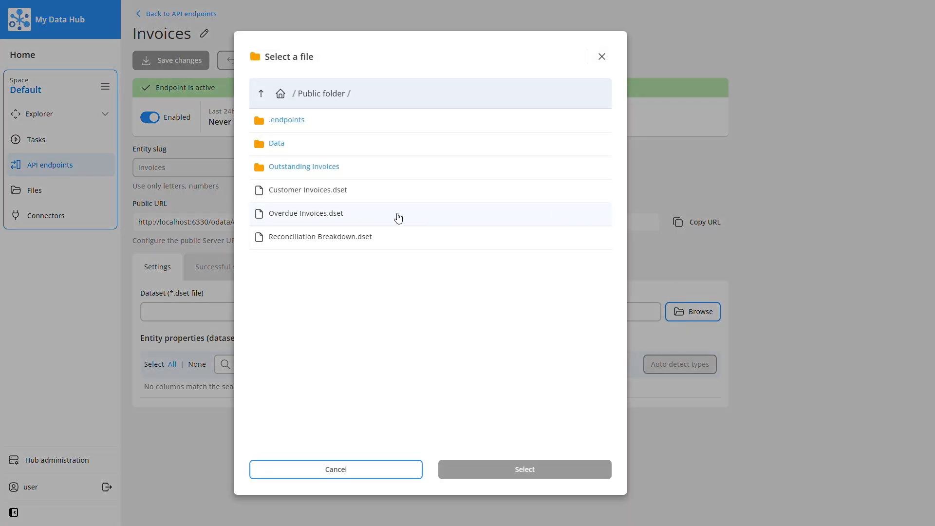
{"action": "left_click", "coordinate": [340, 191]}
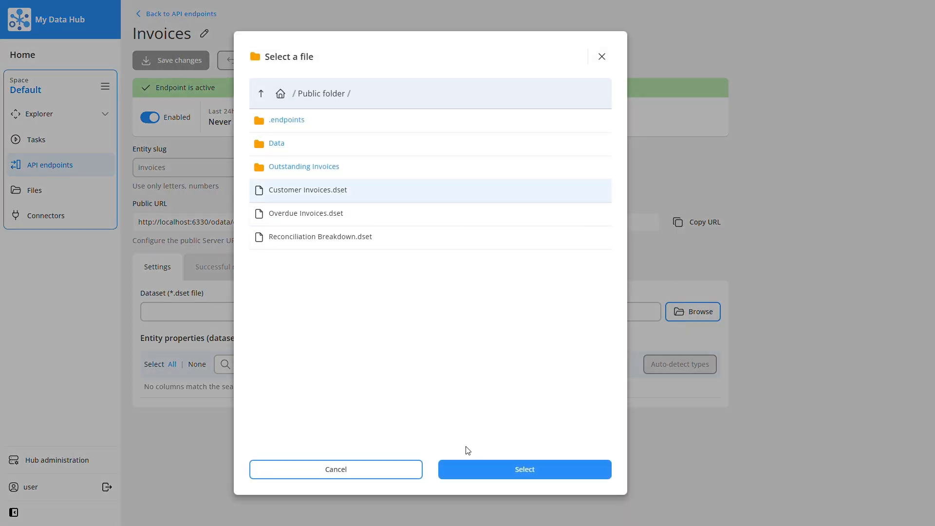
{"action": "left_click", "coordinate": [478, 474]}
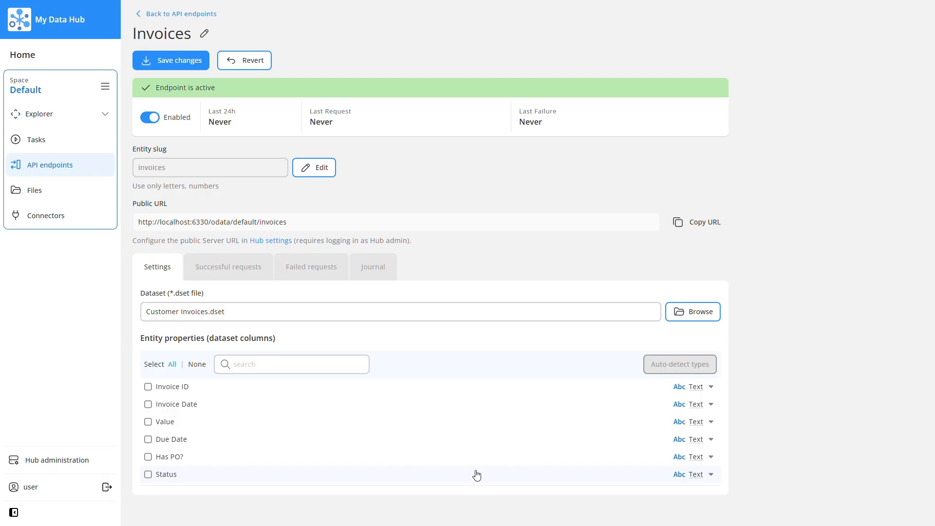
- Include all the dataset columns from Invoice ID to Status as entity properties, auto-detect their types, and save the endpoint changes
{"action": "left_click", "coordinate": [148, 386]}
{"action": "left_click", "coordinate": [148, 405]}
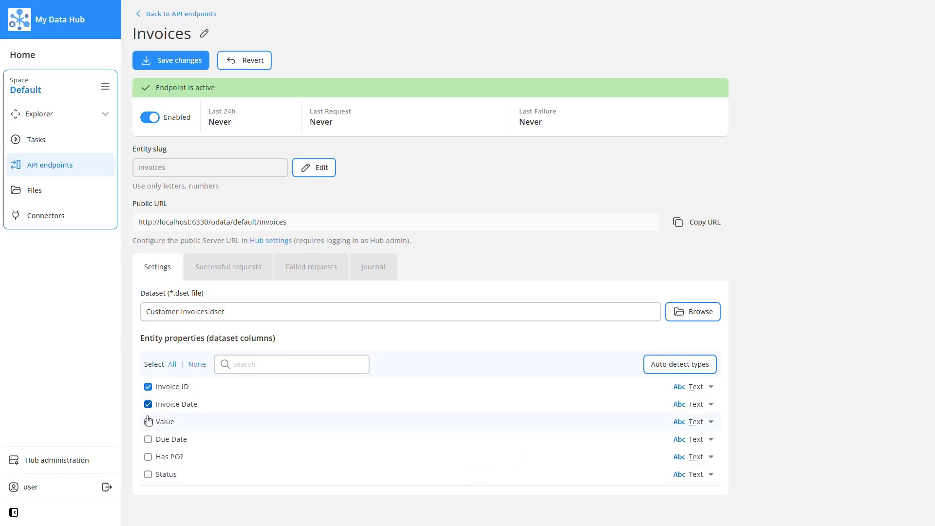
{"action": "left_click", "coordinate": [148, 422]}
{"action": "left_click", "coordinate": [148, 439]}
{"action": "left_click", "coordinate": [148, 457]}
{"action": "left_click", "coordinate": [148, 474]}
{"action": "left_click", "coordinate": [660, 369]}
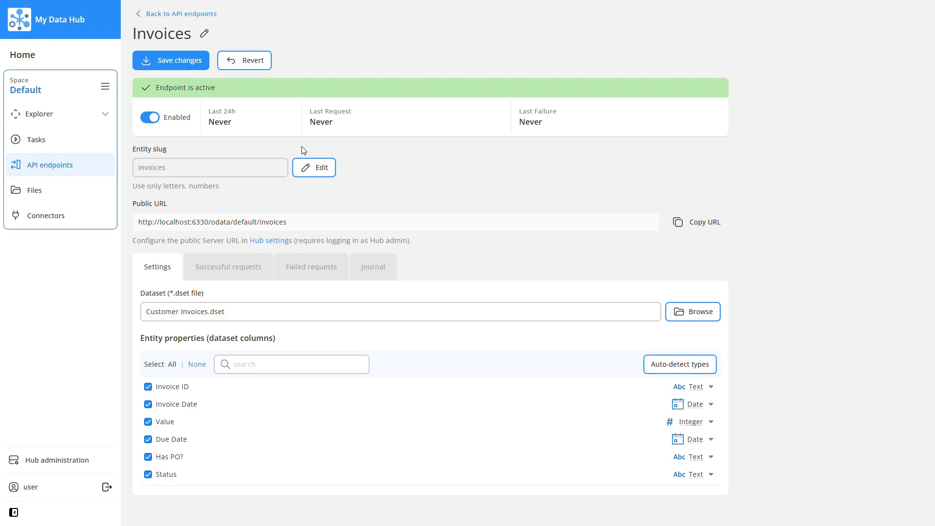
{"action": "left_click", "coordinate": [203, 66]}
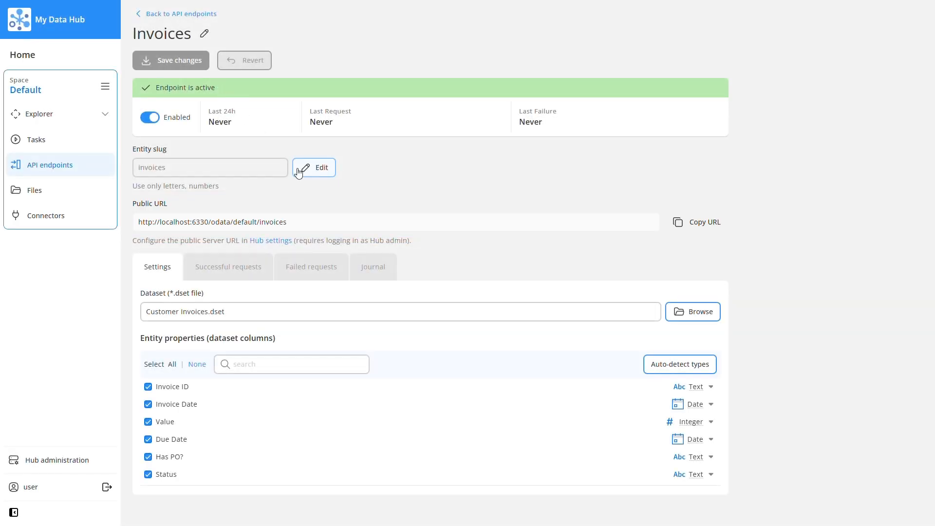
{"action": "left_click", "coordinate": [694, 225]}
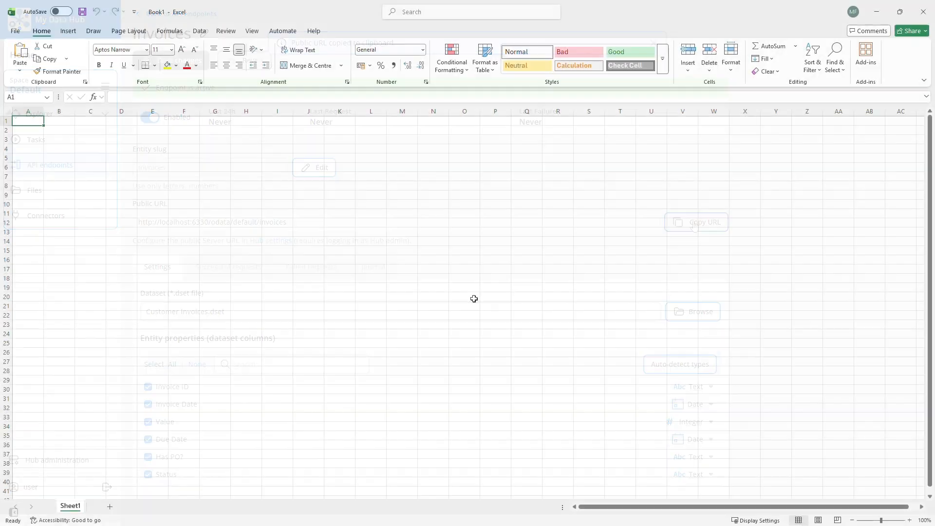
{"action": "left_click", "coordinate": [200, 31]}
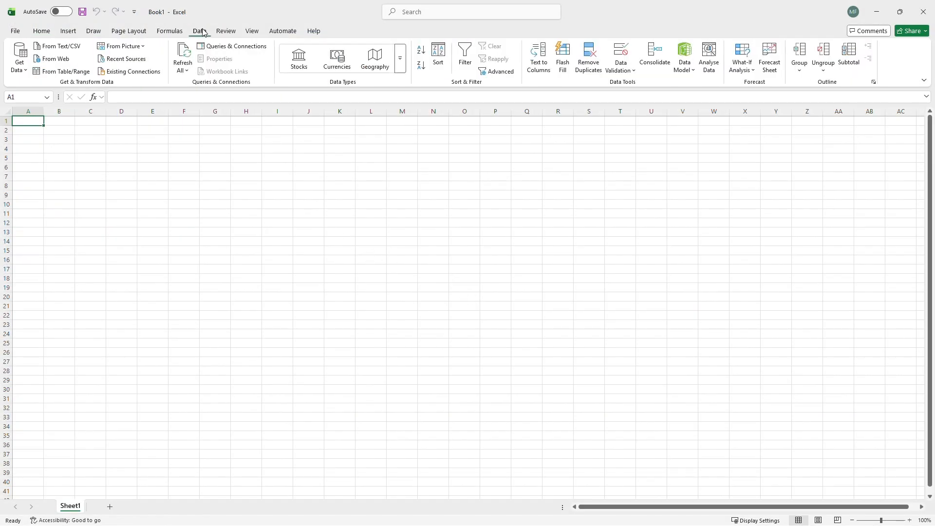
{"action": "left_click", "coordinate": [22, 68]}
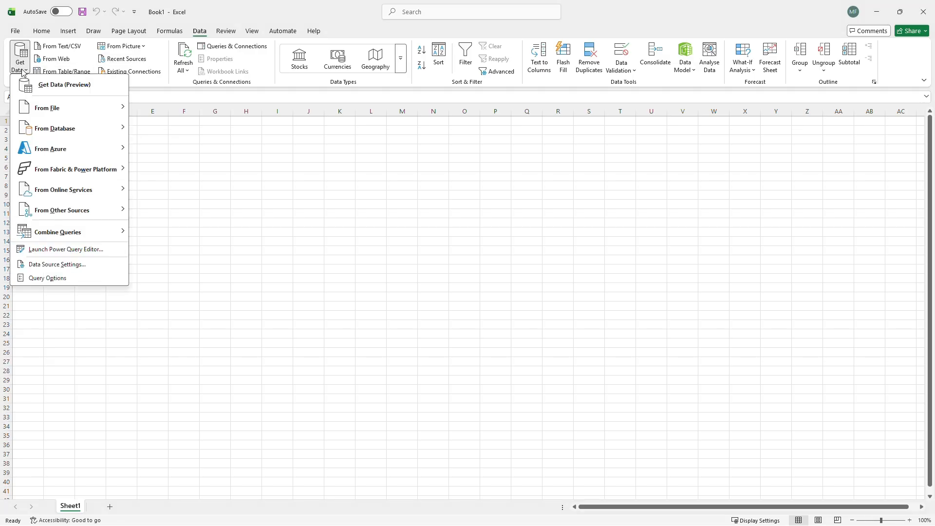
{"action": "mouse_move", "coordinate": [106, 217]}
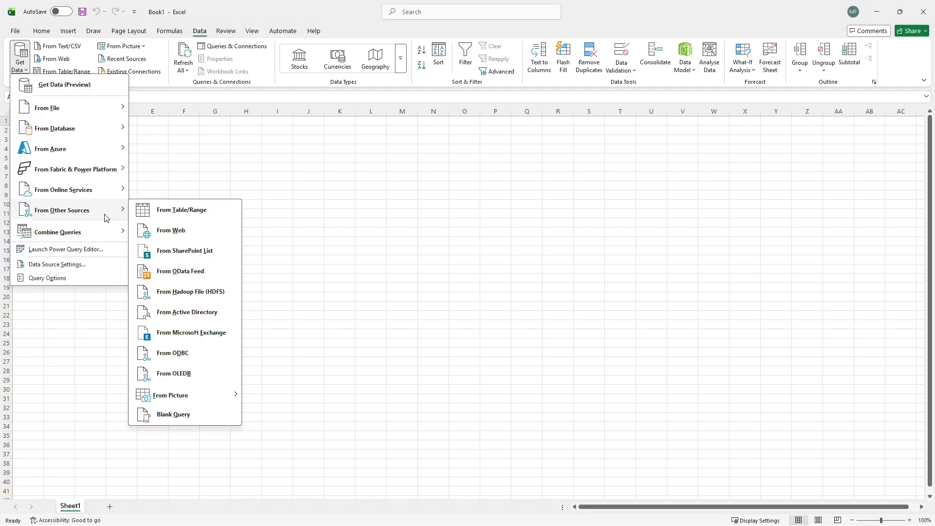
{"action": "left_click", "coordinate": [211, 278]}
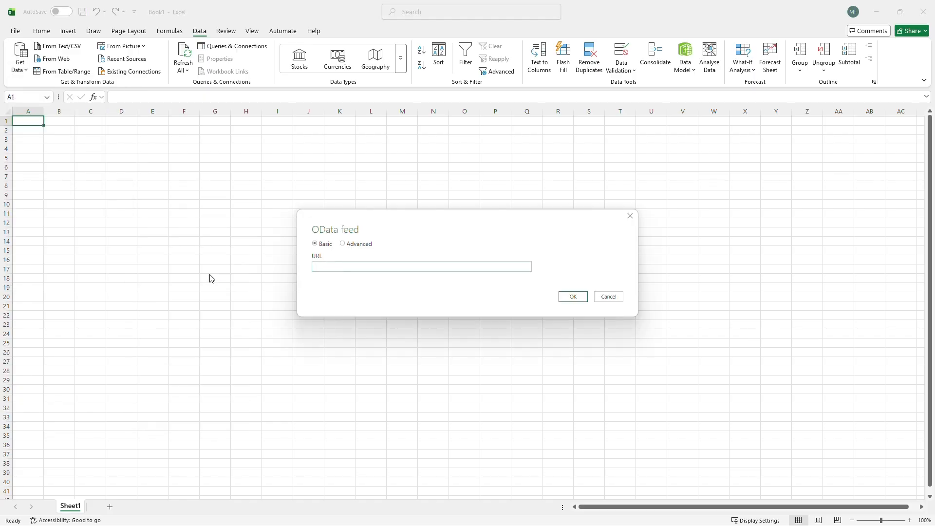
{"action": "key", "text": "ctrl+v"}
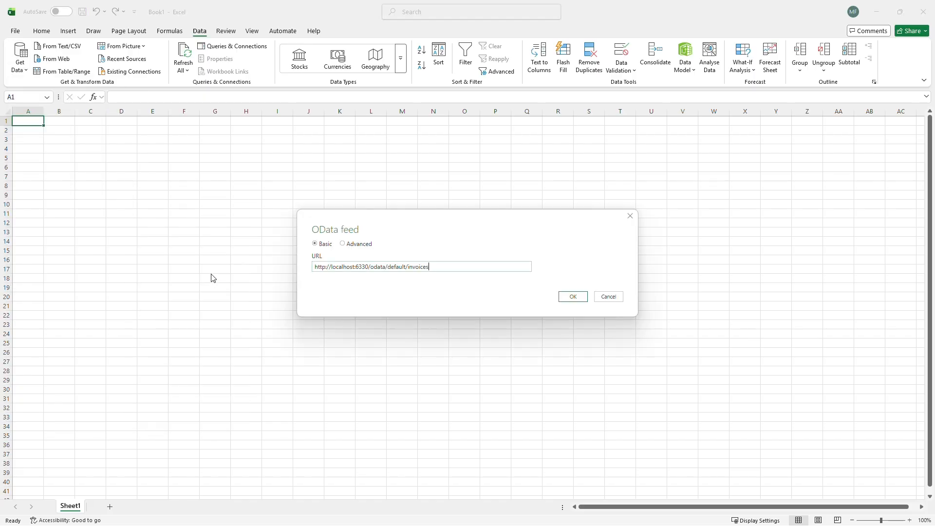
{"action": "left_click", "coordinate": [576, 297]}
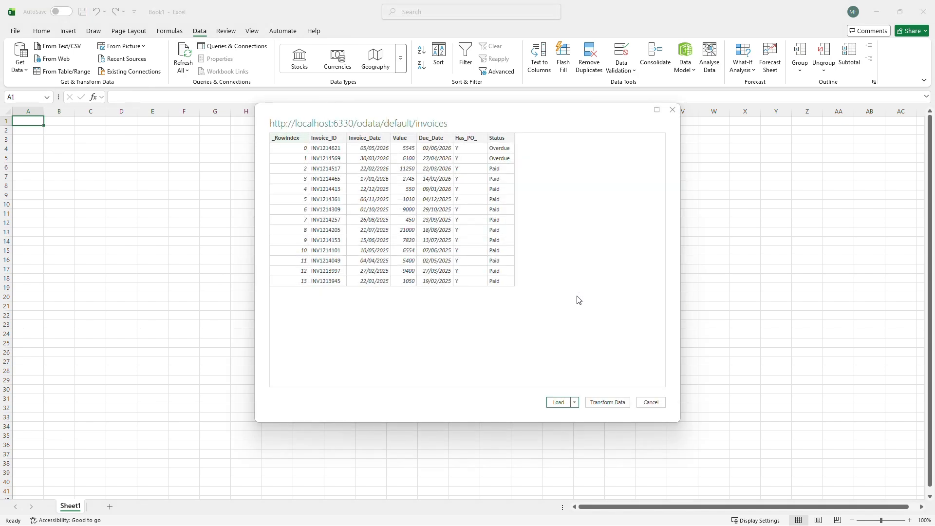
{"action": "left_click", "coordinate": [565, 404]}
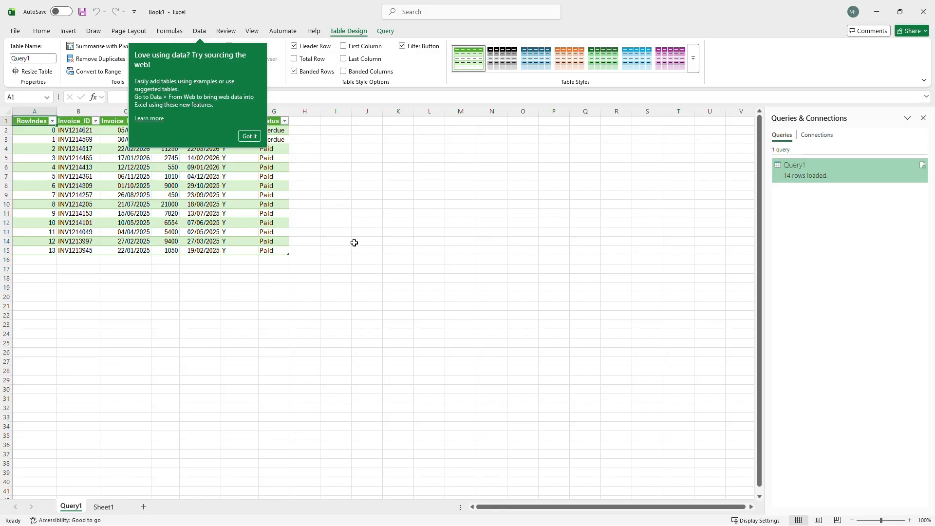
{"action": "left_click", "coordinate": [252, 135]}
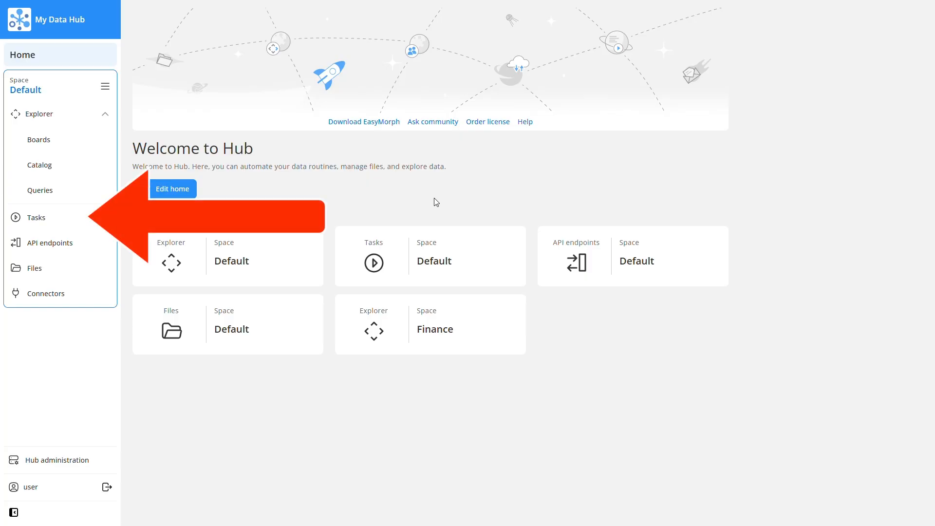
- In the Hub's task list for the Default space, collapse and expand the Overdue Invoices and ETL groups individually and all together
{"action": "left_click", "coordinate": [43, 218]}
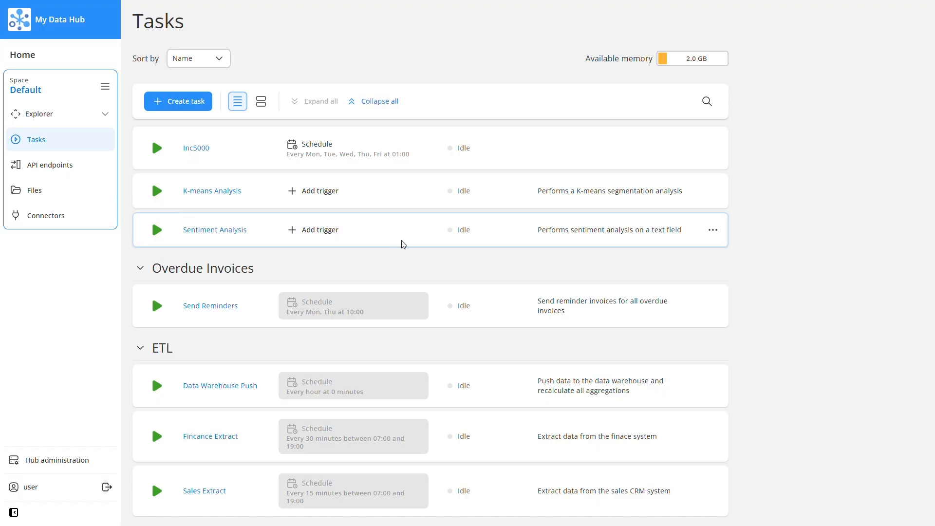
{"action": "left_click", "coordinate": [392, 102]}
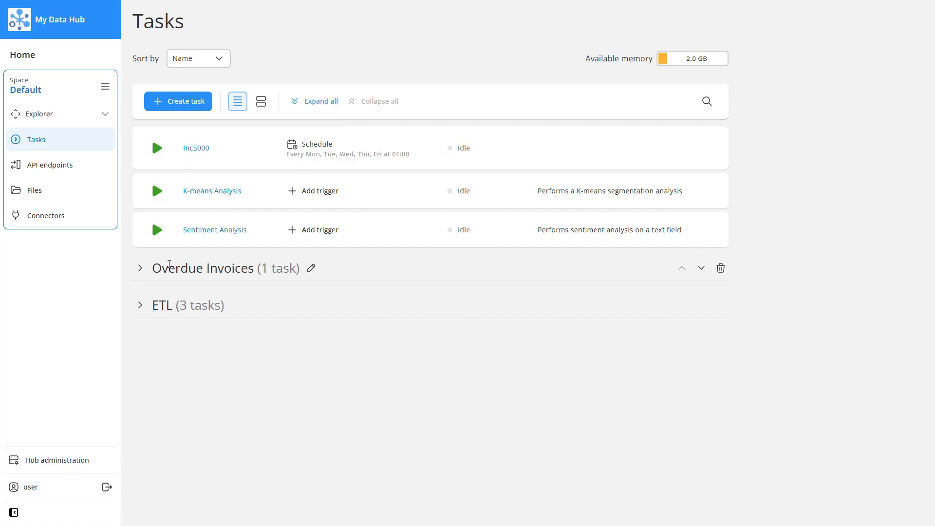
{"action": "left_click", "coordinate": [140, 268]}
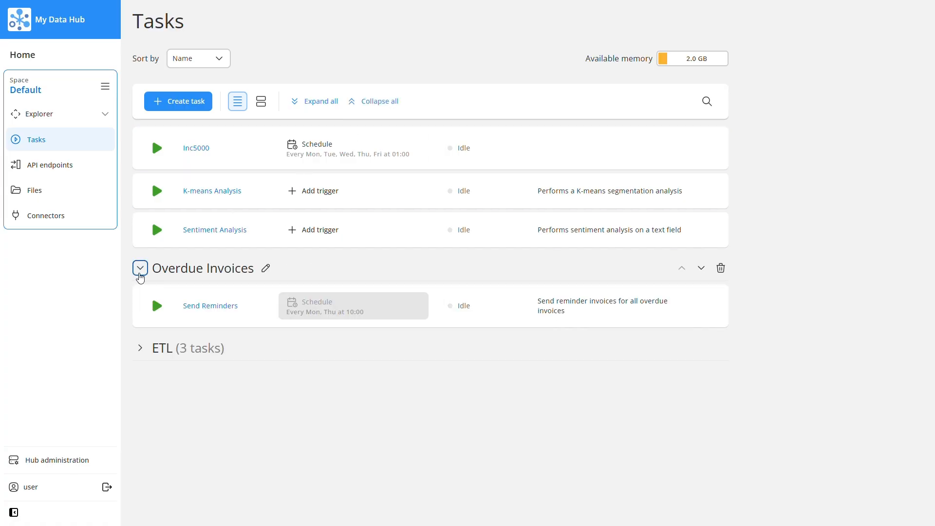
{"action": "left_click", "coordinate": [140, 271]}
{"action": "left_click", "coordinate": [140, 306]}
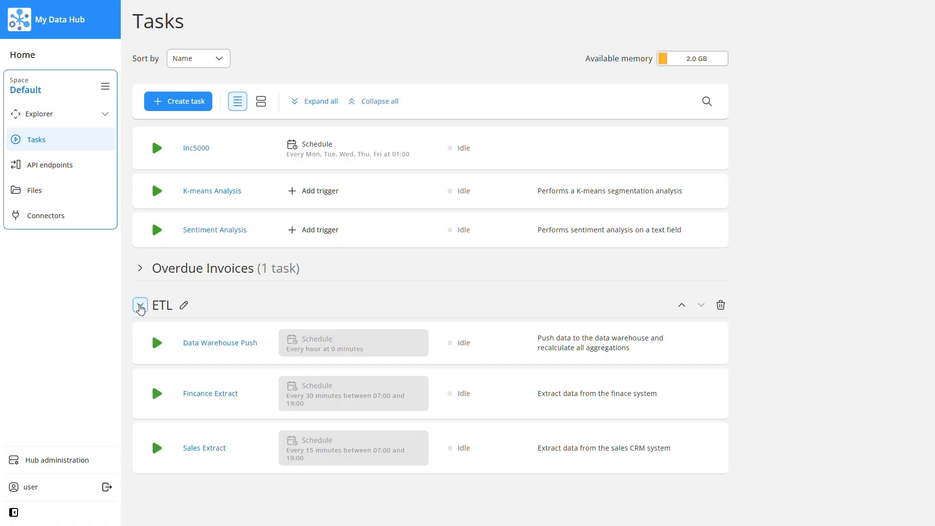
{"action": "left_click", "coordinate": [141, 306]}
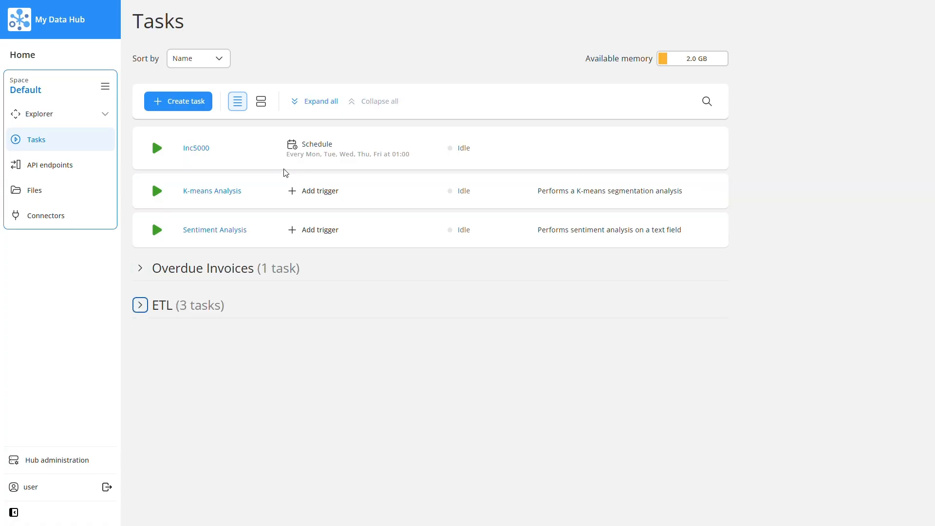
{"action": "left_click", "coordinate": [323, 103]}
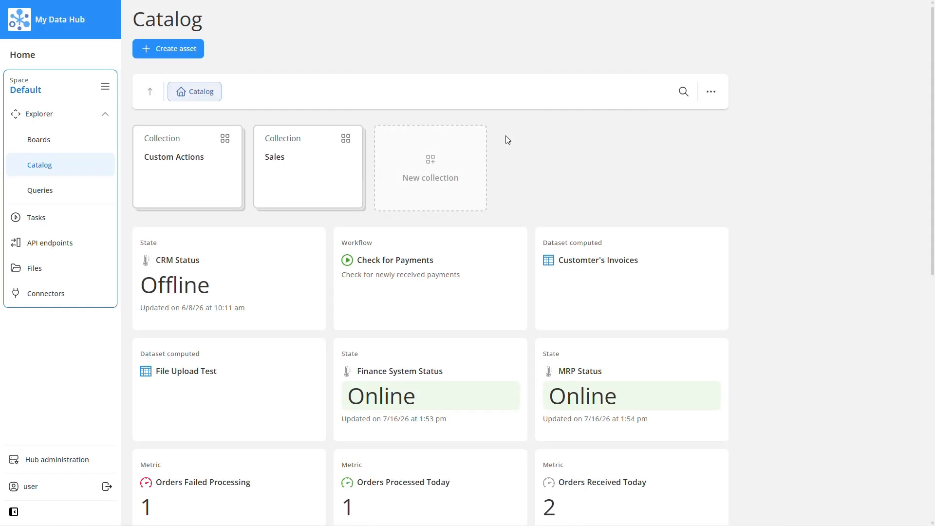
- Open the Overdue Invoices metric from the Default space's catalog for editing and show its thresholds
{"action": "scroll", "coordinate": [506, 136], "scroll_direction": "down", "scroll_amount": 5}
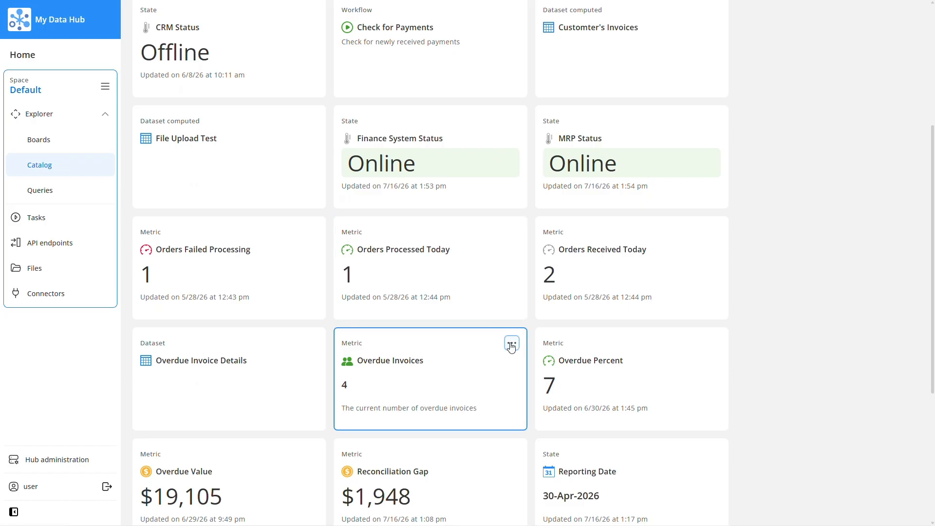
{"action": "left_click", "coordinate": [512, 342]}
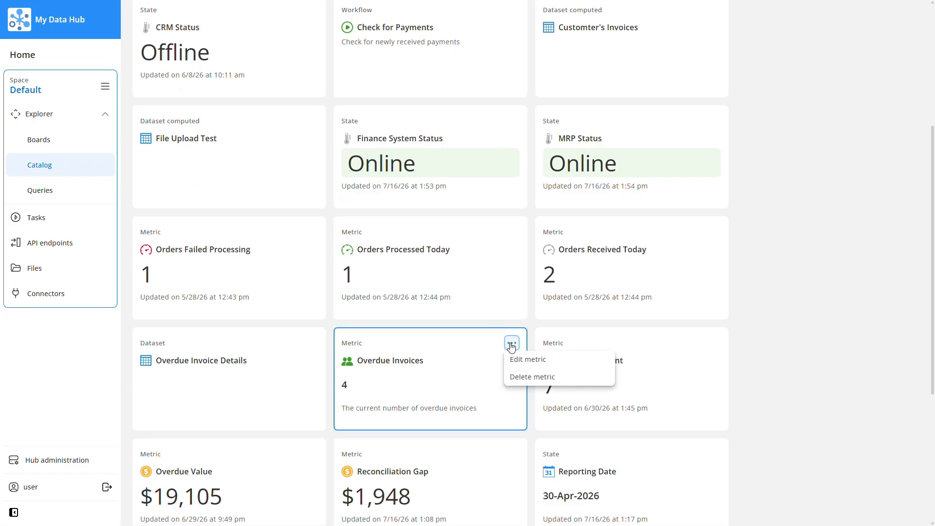
{"action": "left_click", "coordinate": [554, 364]}
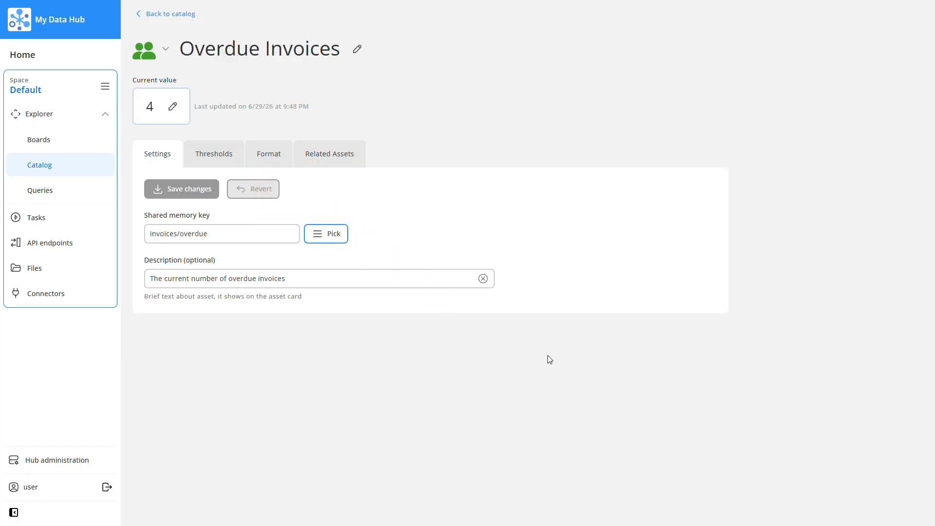
{"action": "left_click", "coordinate": [229, 166]}
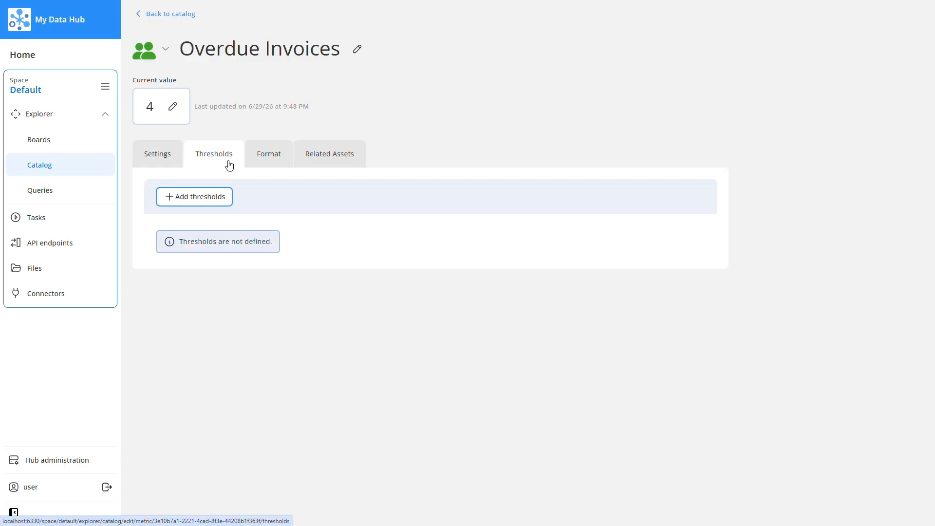
- Add two number thresholds, 5 and 10, to the Overdue Invoices metric and save them
{"action": "left_click", "coordinate": [213, 197]}
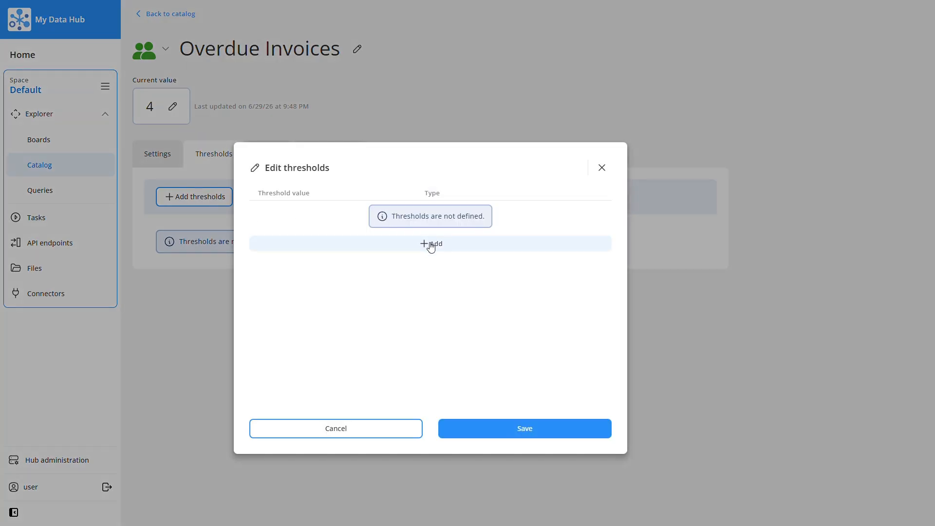
{"action": "left_click", "coordinate": [431, 245]}
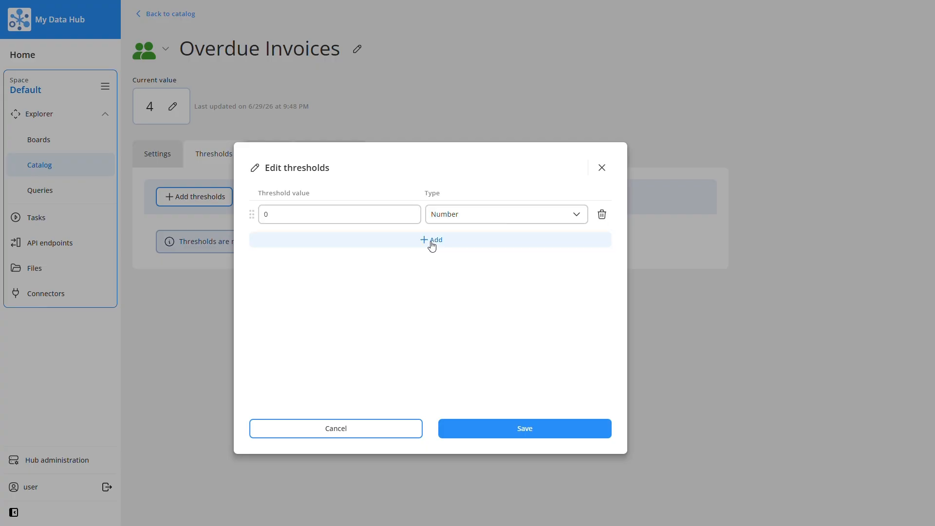
{"action": "left_click", "coordinate": [430, 245]}
{"action": "double_click", "coordinate": [265, 214]}
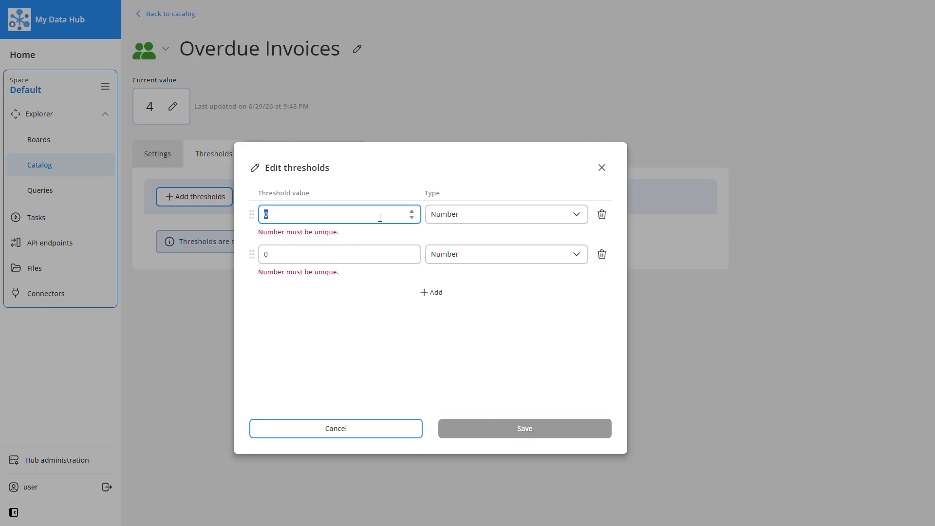
{"action": "type", "text": "5"}
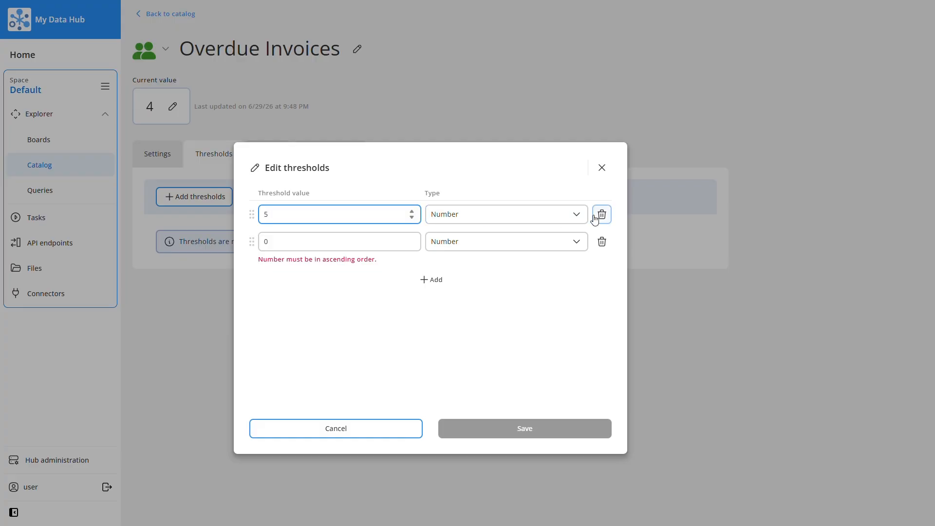
{"action": "left_click", "coordinate": [365, 239]}
{"action": "key", "text": "BackSpace"}
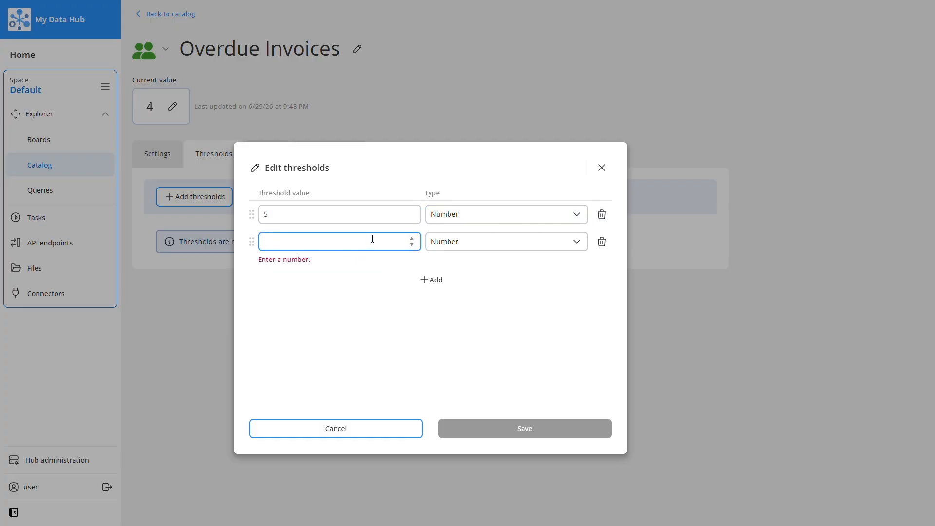
{"action": "type", "text": "10"}
{"action": "left_click", "coordinate": [509, 428]}
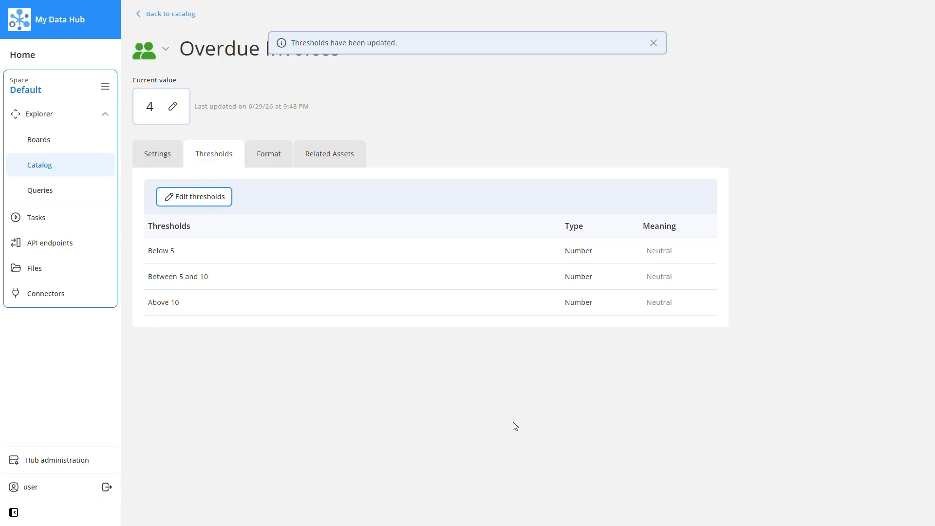
- Set the meaning of Below 5 to Good and Above 10 to Poor, and return to the metric's card in the catalog
{"action": "left_click", "coordinate": [686, 251]}
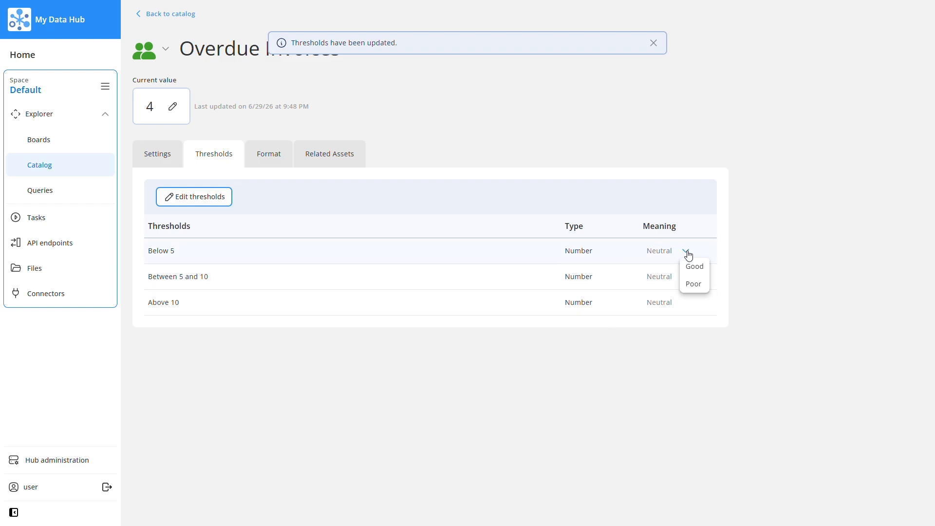
{"action": "left_click", "coordinate": [694, 270]}
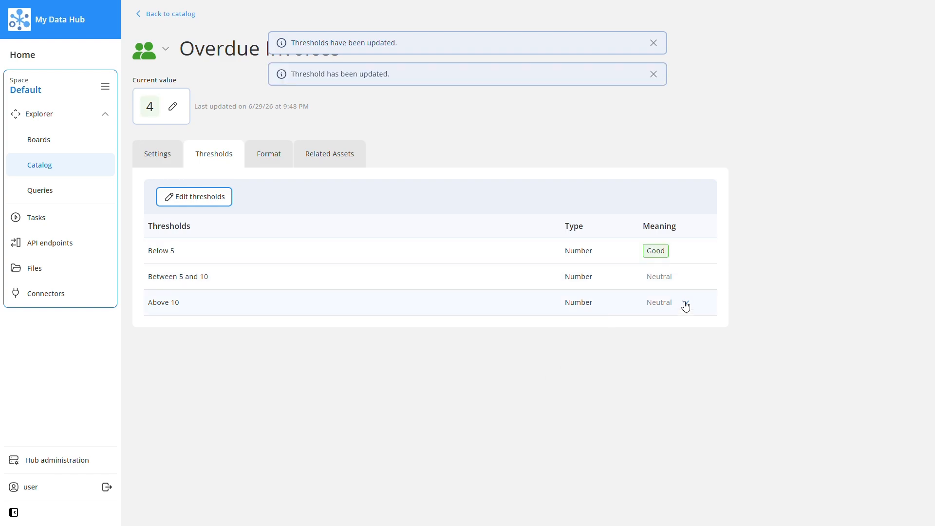
{"action": "left_click", "coordinate": [685, 303]}
{"action": "left_click", "coordinate": [691, 336]}
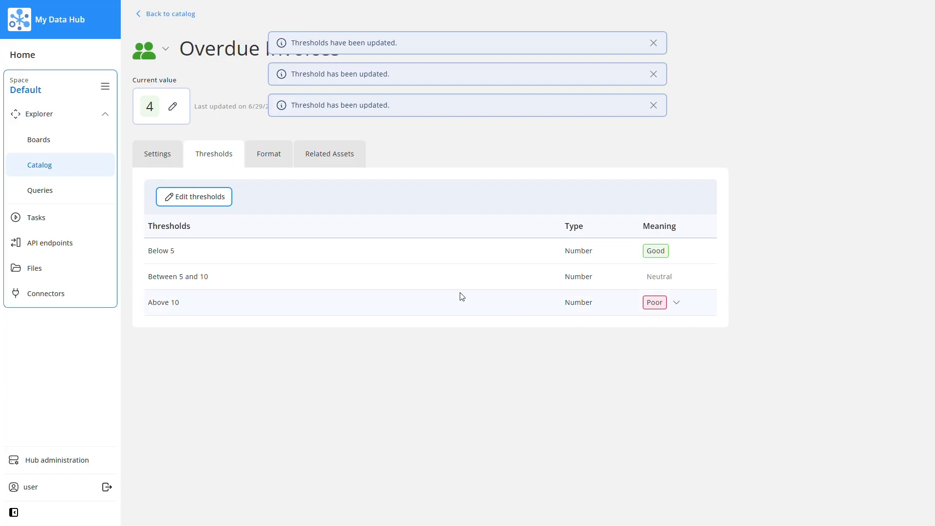
{"action": "left_click", "coordinate": [168, 14]}
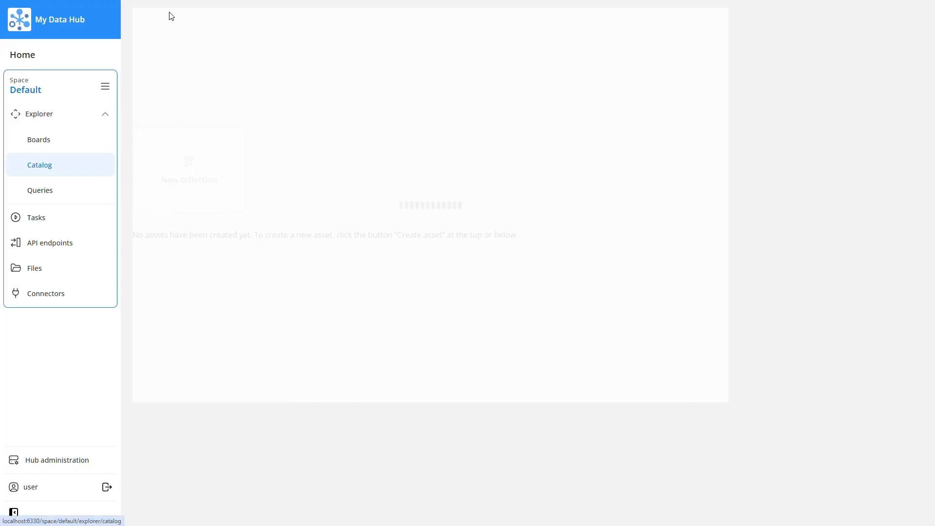
{"action": "scroll", "coordinate": [359, 287], "scroll_direction": "down", "scroll_amount": 5}
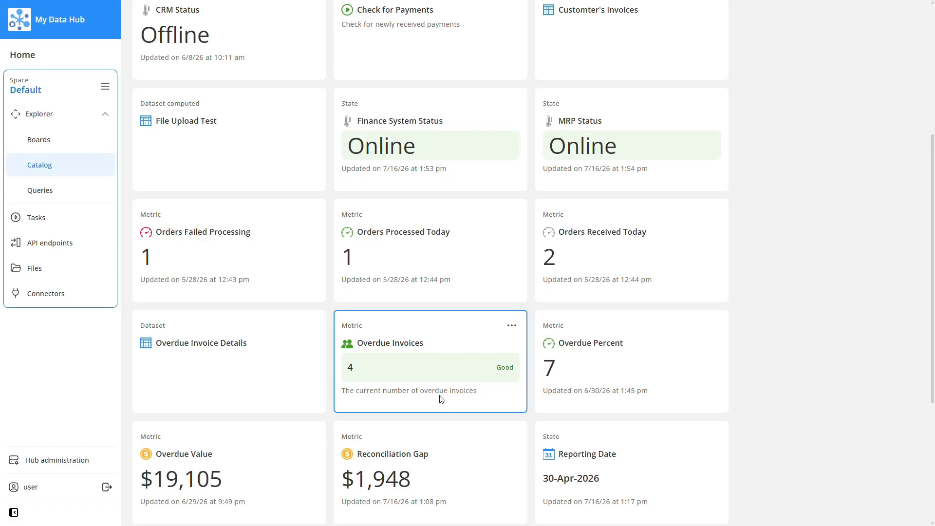
- Open the CRM Status state for editing and add a meaning rule that treats a value equal to Online as Good
{"action": "scroll", "coordinate": [239, 252], "scroll_direction": "up", "scroll_amount": 3}
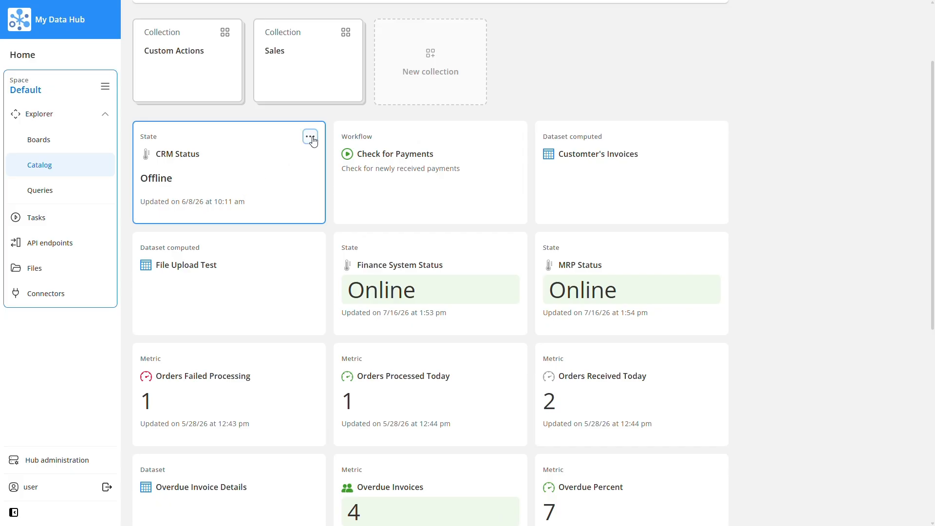
{"action": "left_click", "coordinate": [310, 136]}
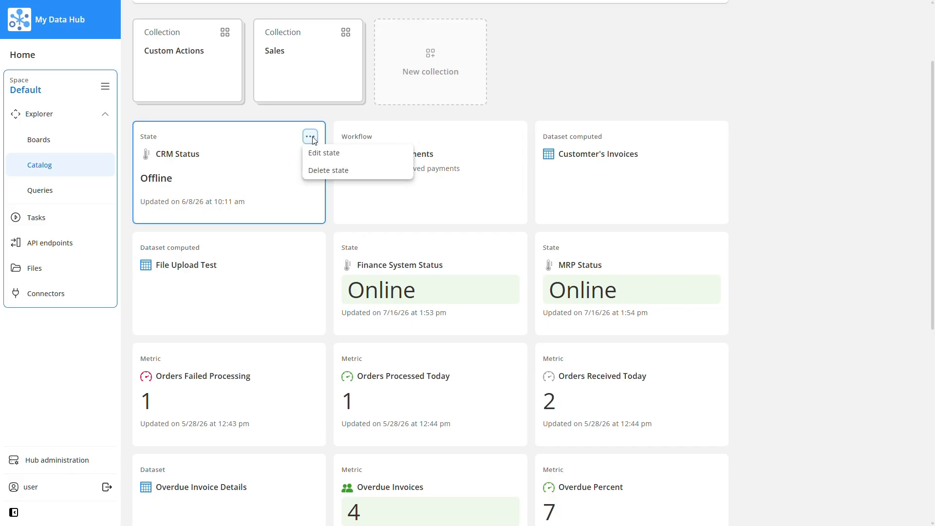
{"action": "left_click", "coordinate": [351, 160]}
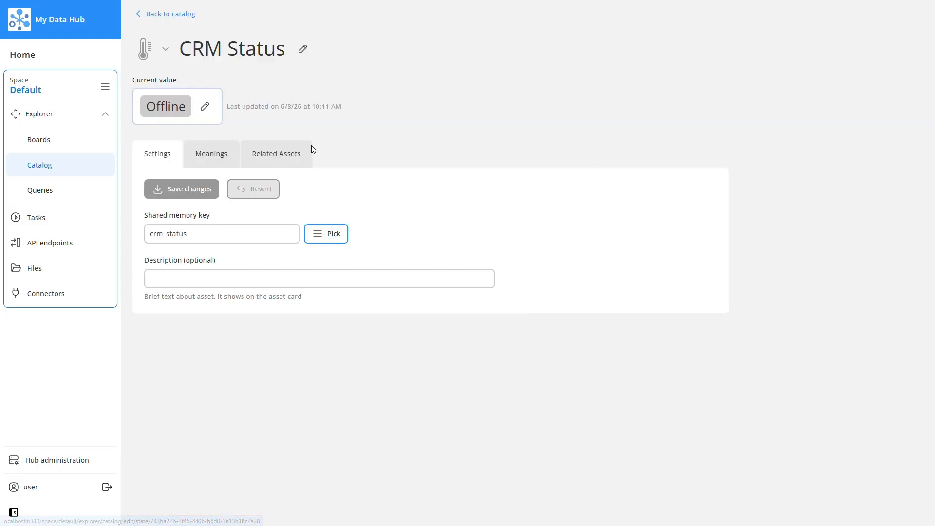
{"action": "left_click", "coordinate": [222, 164]}
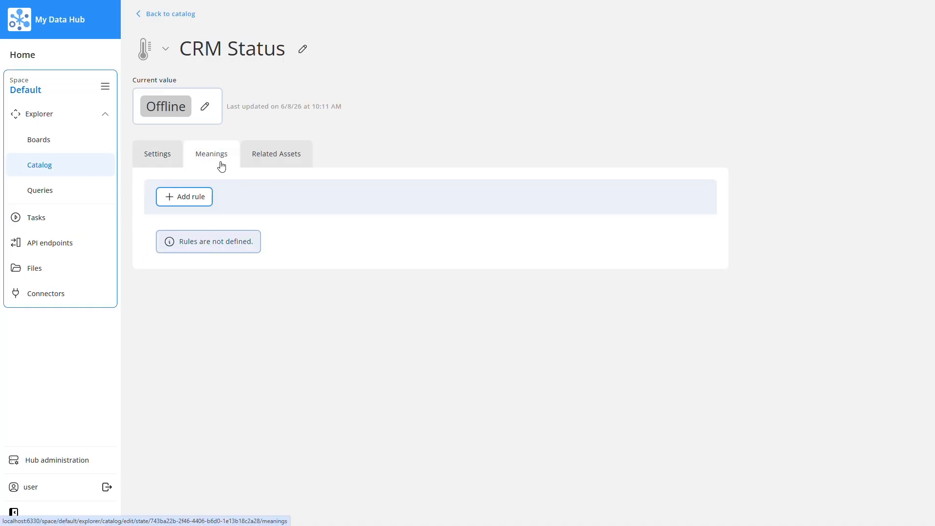
{"action": "left_click", "coordinate": [201, 200]}
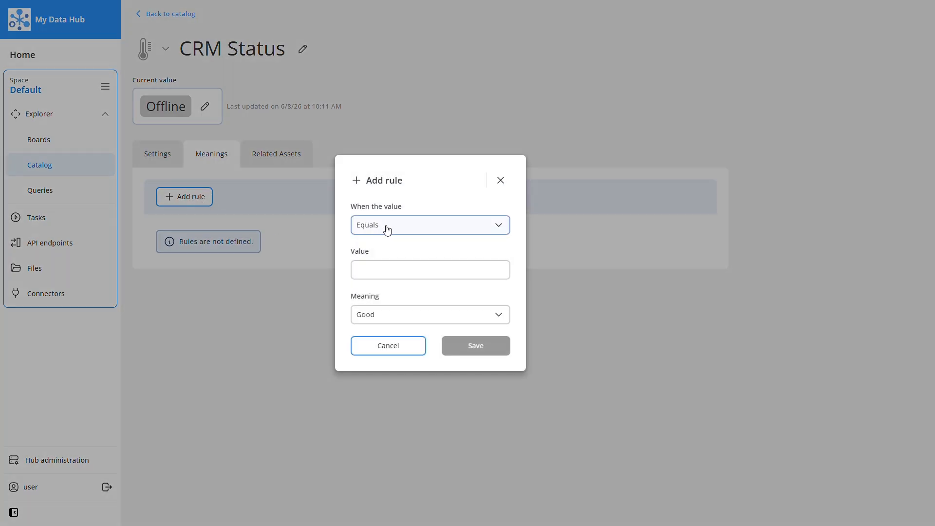
{"action": "type", "text": "Online"}
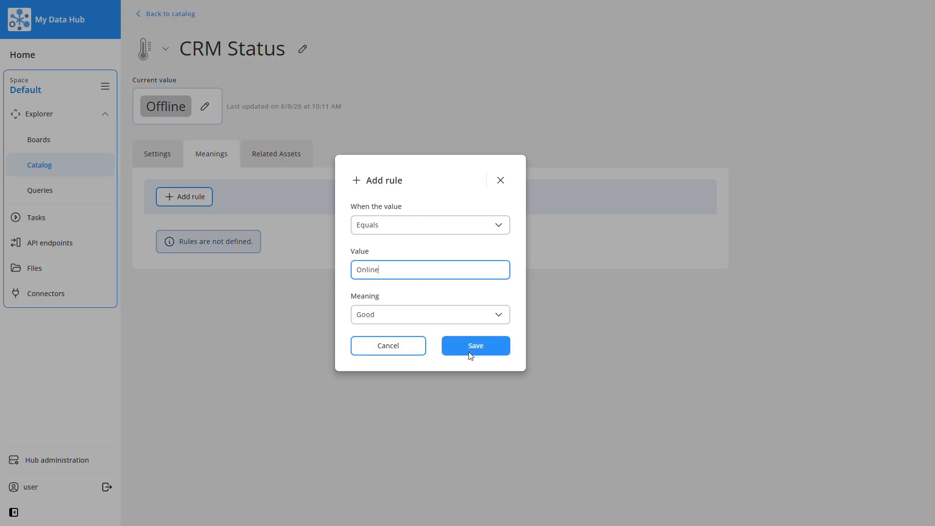
{"action": "left_click", "coordinate": [470, 353]}
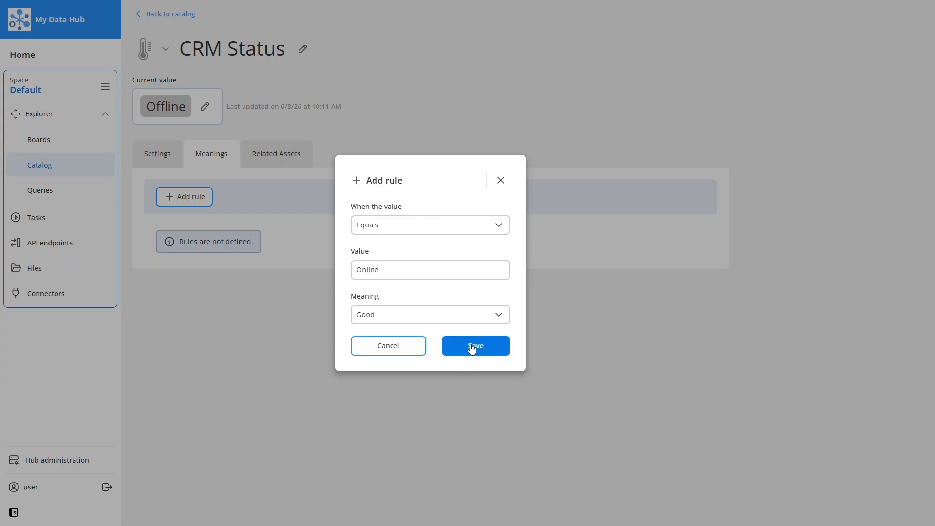
- Add a second CRM Status rule that treats a value equal to Offline as Poor, and return to the catalog
{"action": "left_click", "coordinate": [206, 197]}
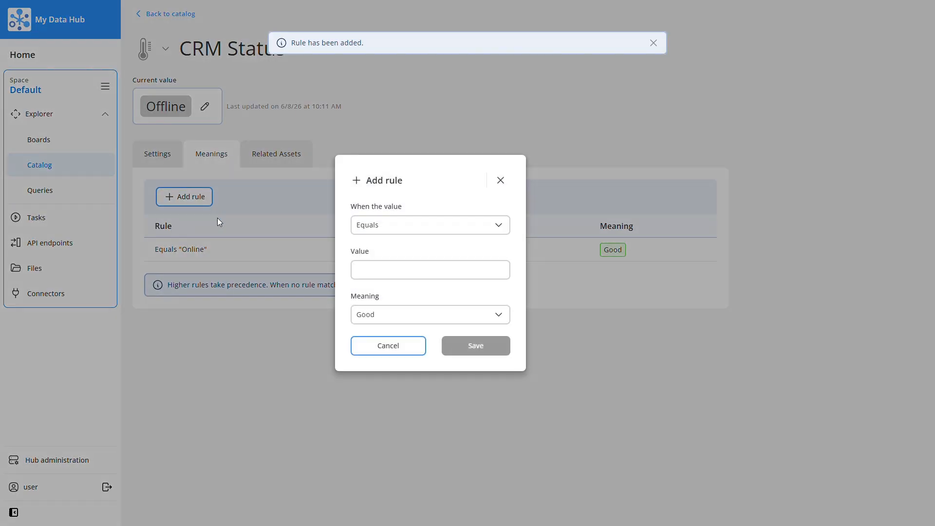
{"action": "left_click", "coordinate": [356, 273]}
{"action": "type", "text": "Offline"}
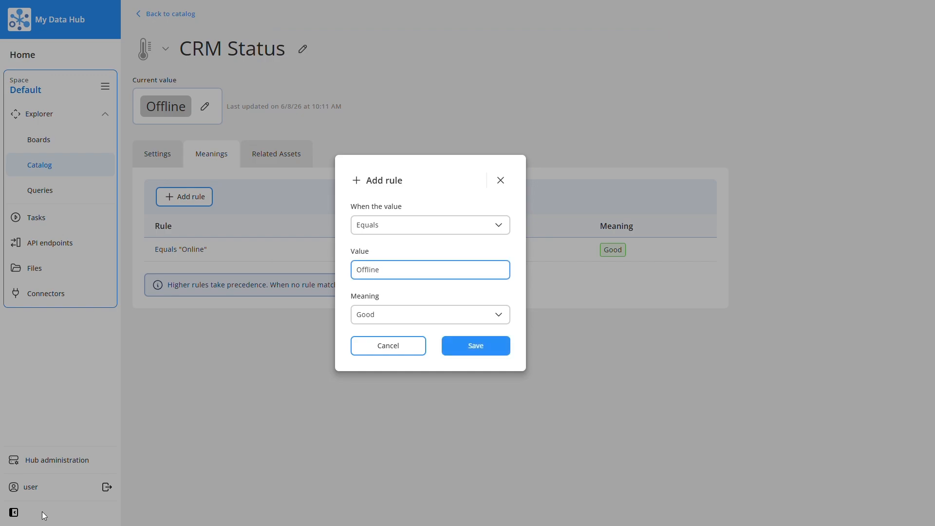
{"action": "left_click", "coordinate": [393, 315]}
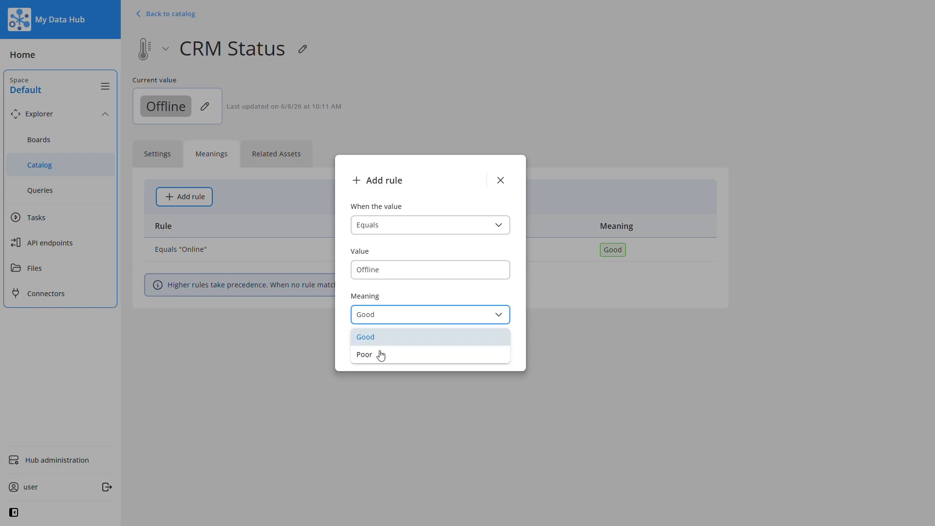
{"action": "left_click", "coordinate": [379, 356]}
{"action": "left_click", "coordinate": [467, 350]}
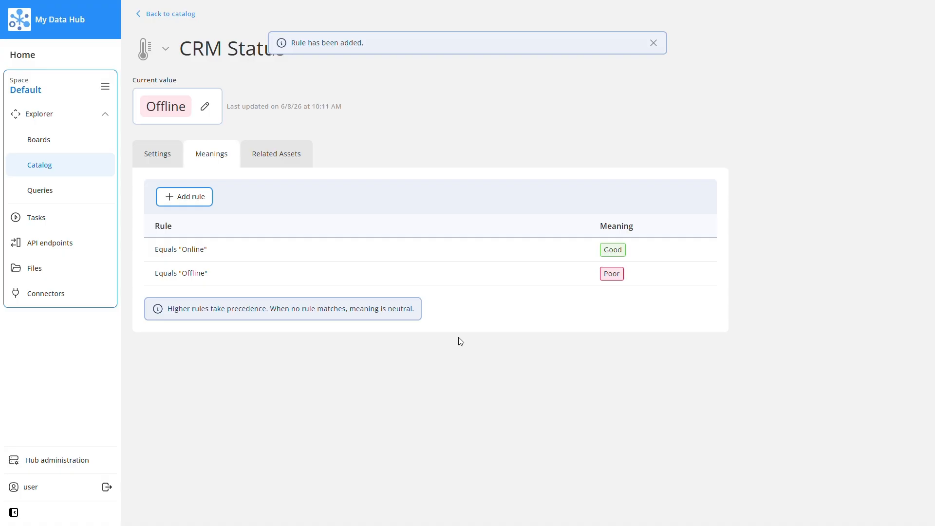
{"action": "left_click", "coordinate": [171, 15]}
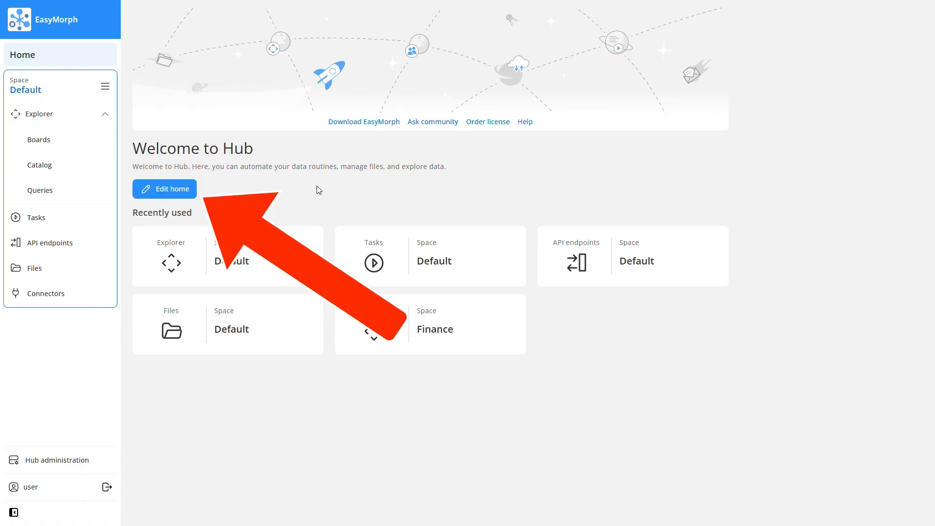
- Open the Hub's home page settings for editing and change the title to Data Hub
{"action": "left_click", "coordinate": [182, 189]}
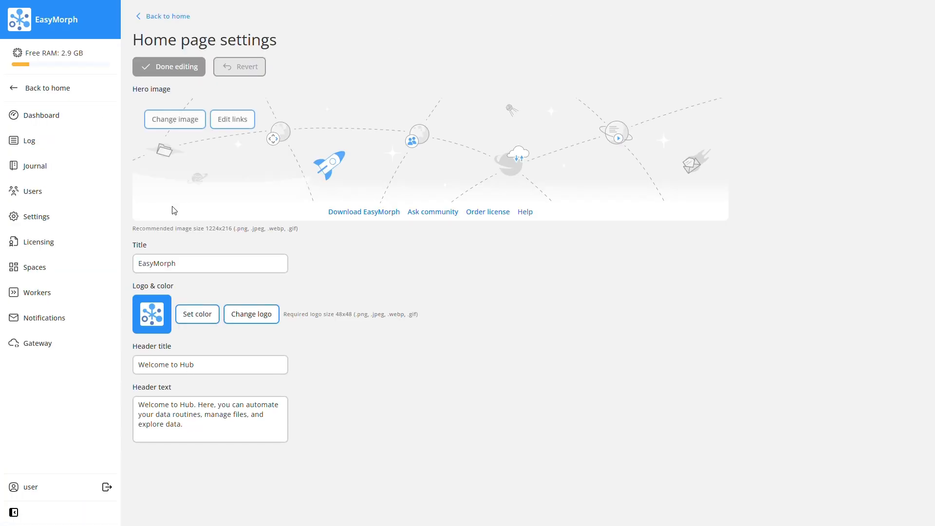
{"action": "left_click", "coordinate": [202, 263]}
{"action": "left_click_drag", "start_coordinate": [202, 263], "coordinate": [136, 259]}
{"action": "type", "text": "Data Hub"}
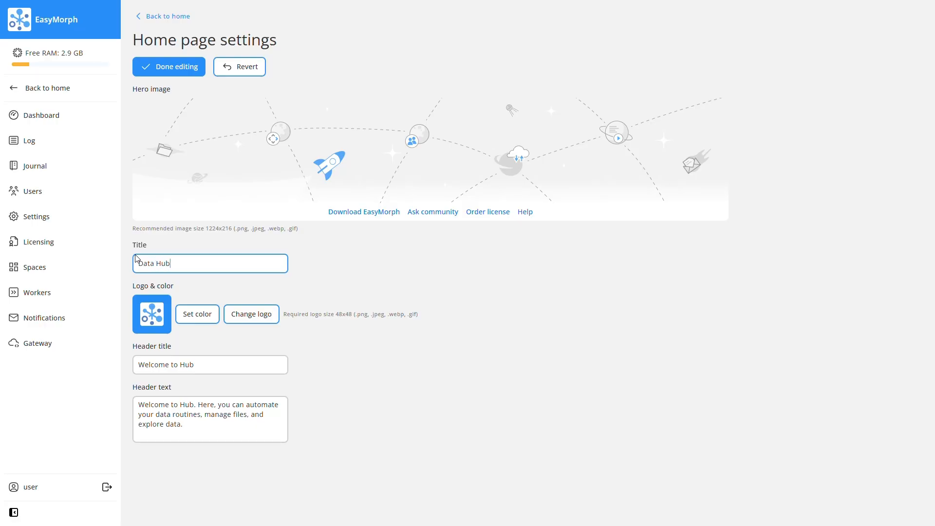
- Replace the logo background color with the copied hex code for a pinkish red and apply it
{"action": "left_click", "coordinate": [201, 321]}
{"action": "left_click", "coordinate": [200, 450]}
{"action": "key", "text": "ctrl+a"}
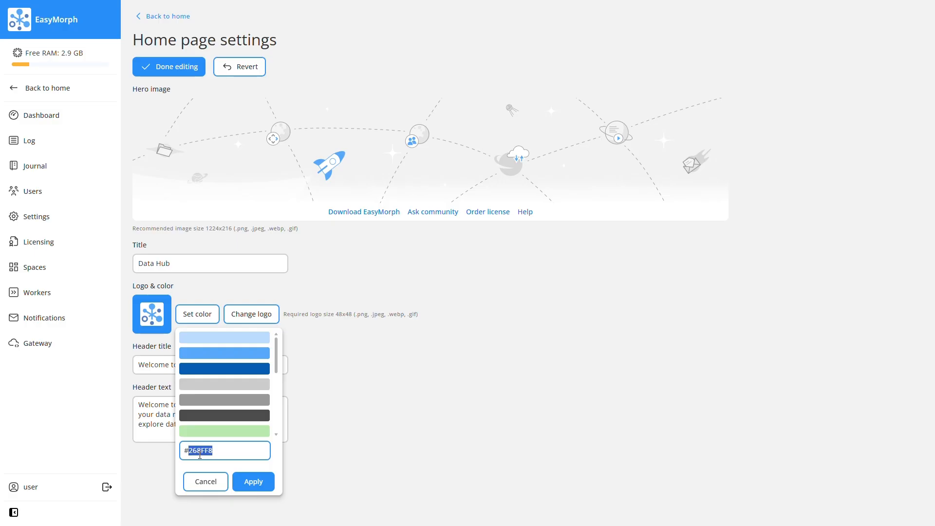
{"action": "type", "text": "#f7285a"}
{"action": "left_click", "coordinate": [253, 482]}
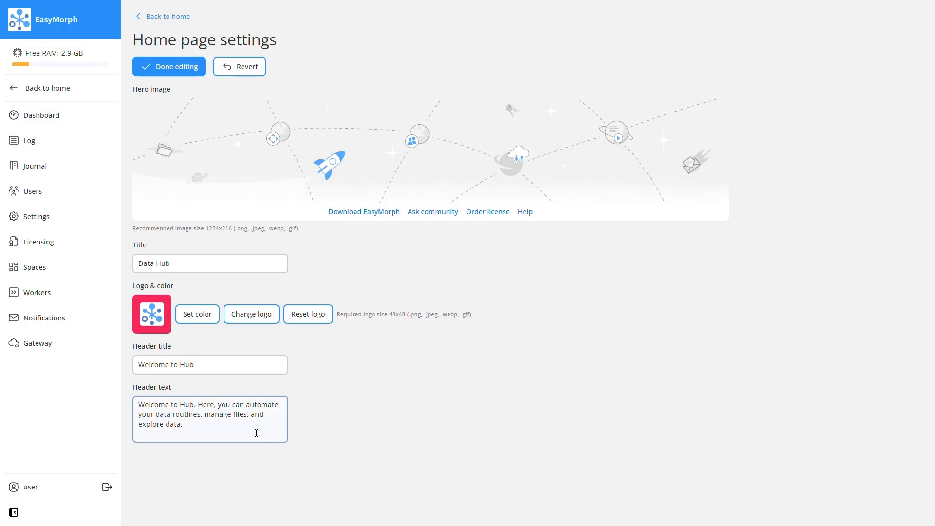
- Change the Hub logo to Summit_logo.png from the Downloads > Branding folder
{"action": "left_click", "coordinate": [259, 319]}
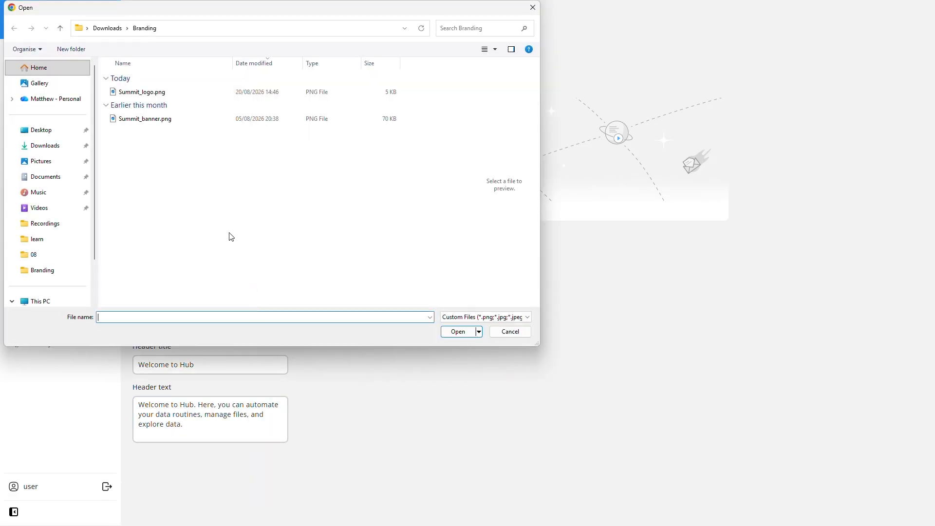
{"action": "left_click", "coordinate": [154, 91]}
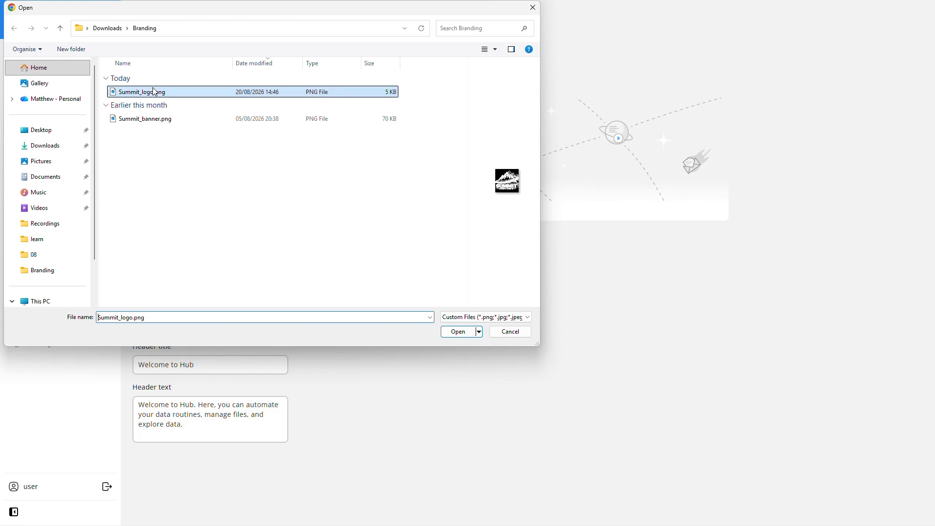
{"action": "left_click", "coordinate": [455, 333]}
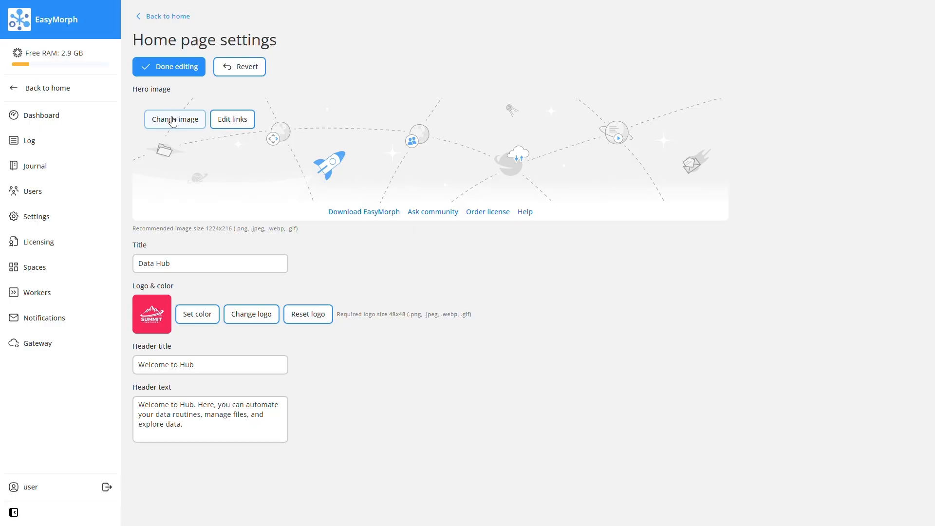
- Change the home page hero image to Summit_banner.png from the Downloads > Branding folder
{"action": "left_click", "coordinate": [173, 121]}
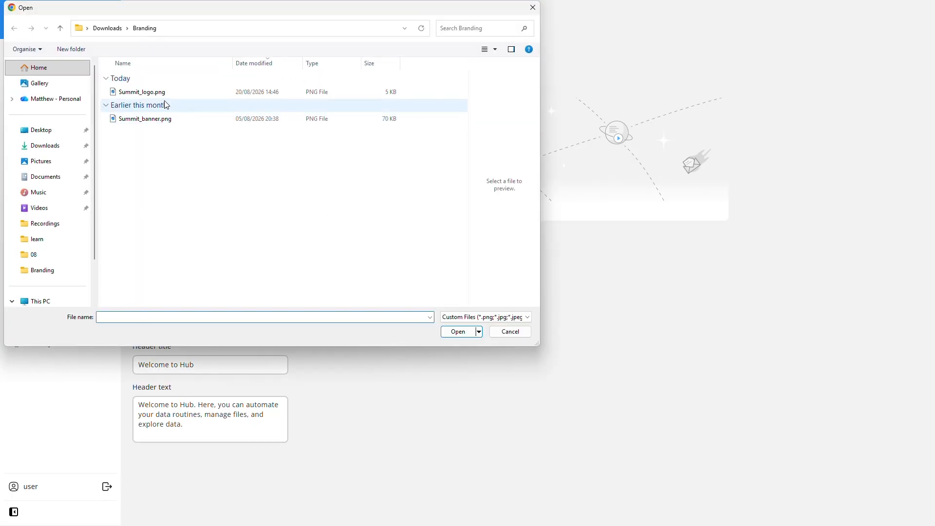
{"action": "left_click", "coordinate": [165, 121]}
{"action": "left_click", "coordinate": [458, 331]}
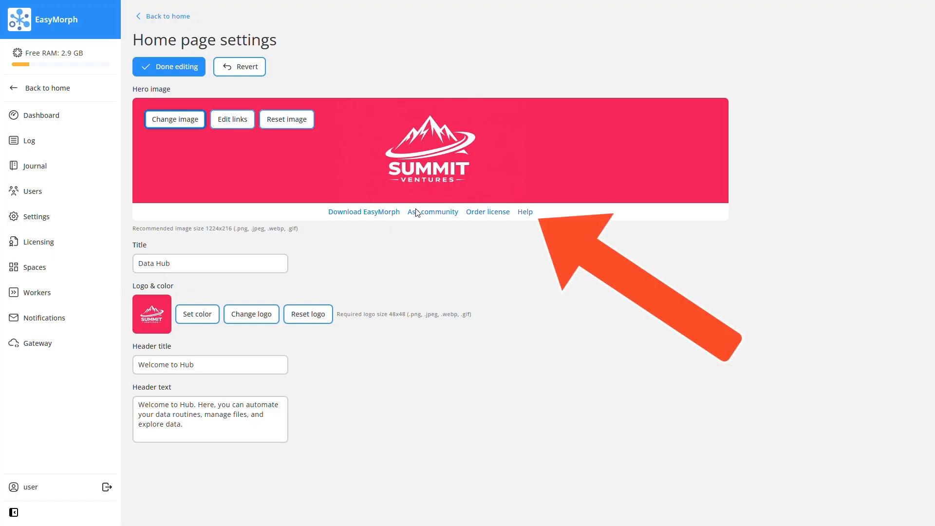
{"action": "left_click", "coordinate": [246, 125]}
{"action": "left_click", "coordinate": [424, 300]}
{"action": "left_click", "coordinate": [407, 299]}
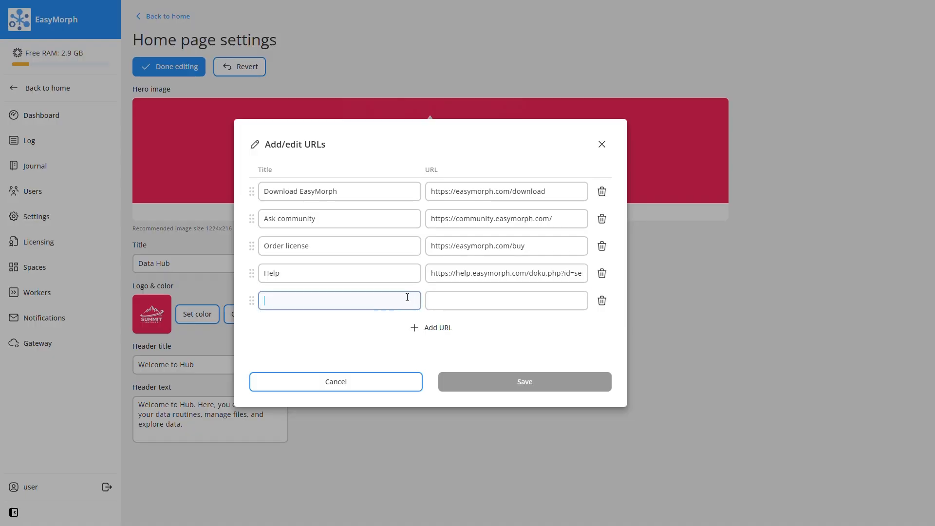
{"action": "type", "text": "Summit Intran"}
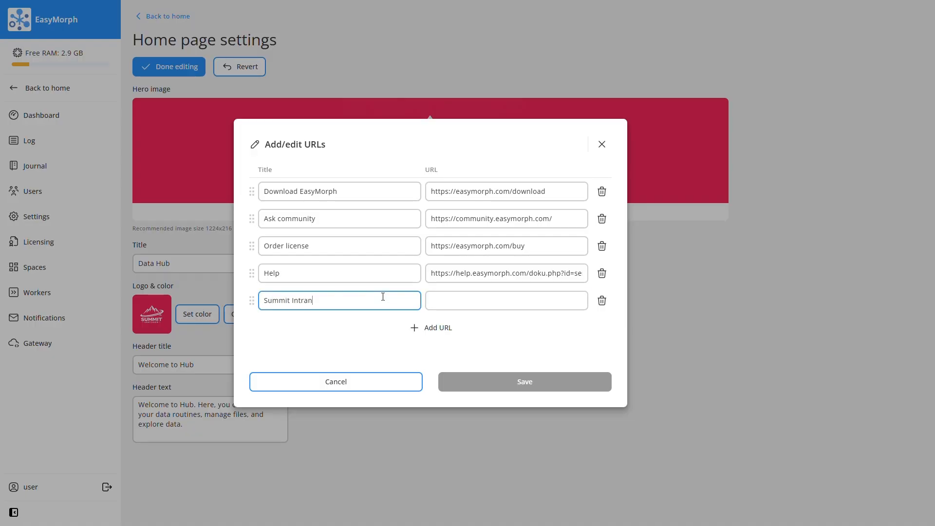
{"action": "type", "text": "et"}
{"action": "left_click", "coordinate": [452, 304]}
{"action": "type", "text": "https://intranet"}
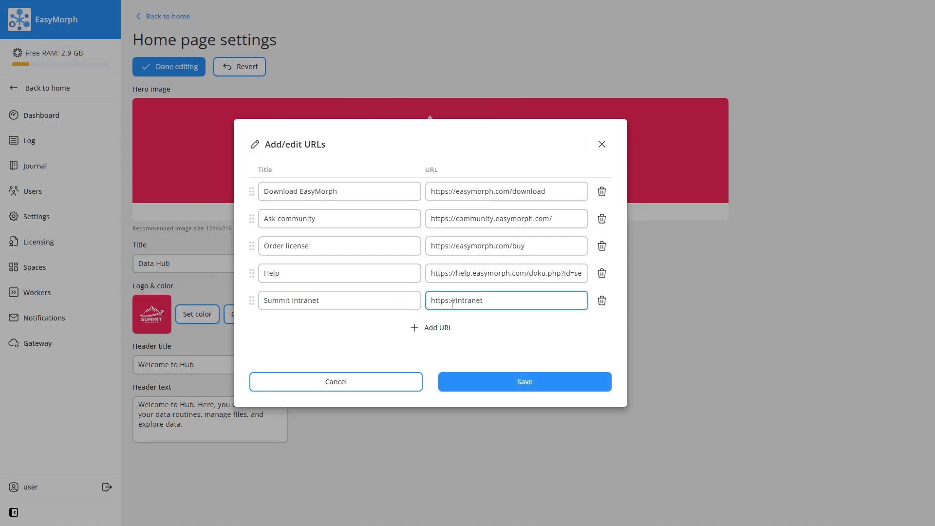
{"action": "type", "text": ".local"}
{"action": "left_click", "coordinate": [486, 375]}
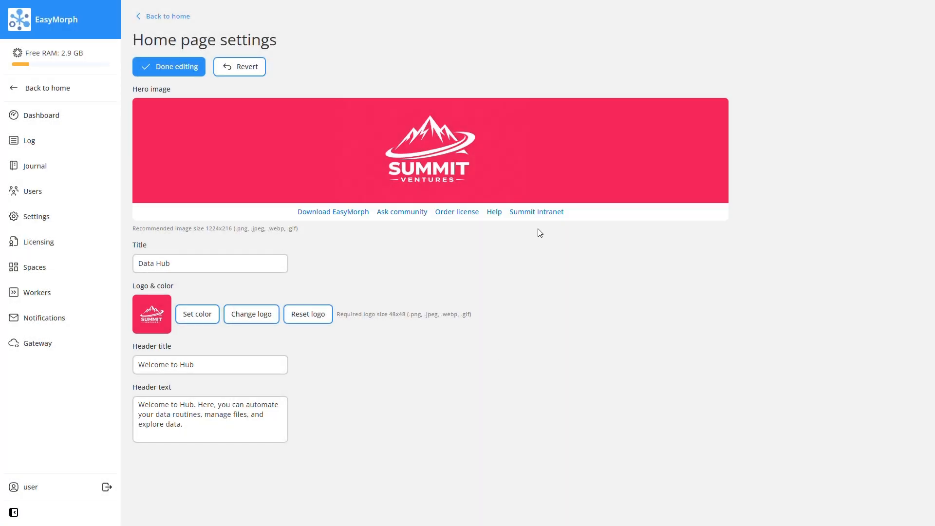
- Finish editing the home page settings and return to the home page
{"action": "mouse_move", "coordinate": [541, 218]}
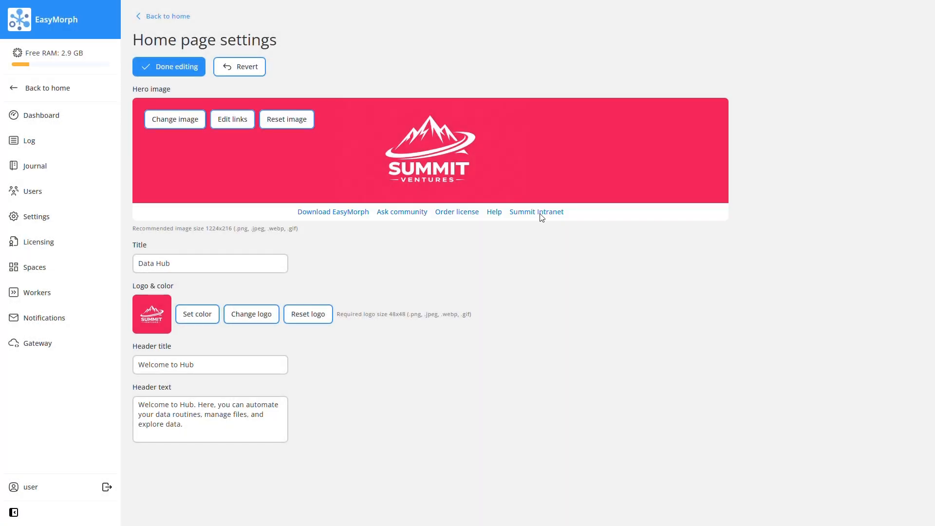
{"action": "left_click", "coordinate": [191, 69]}
{"action": "left_click", "coordinate": [171, 19]}
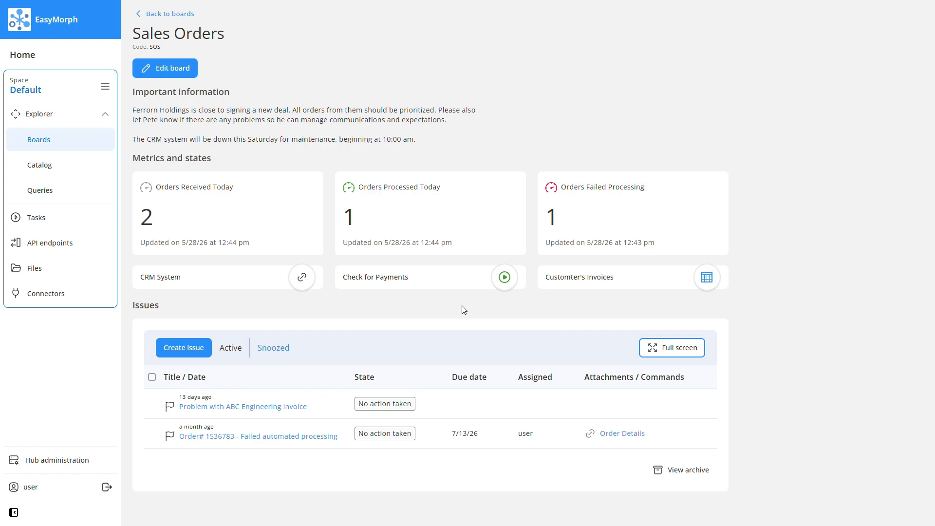
- Edit the Problem with ABC Engineering invoice issue and choose the Customter's Invoices catalog asset as a new attachment
{"action": "left_click", "coordinate": [286, 408]}
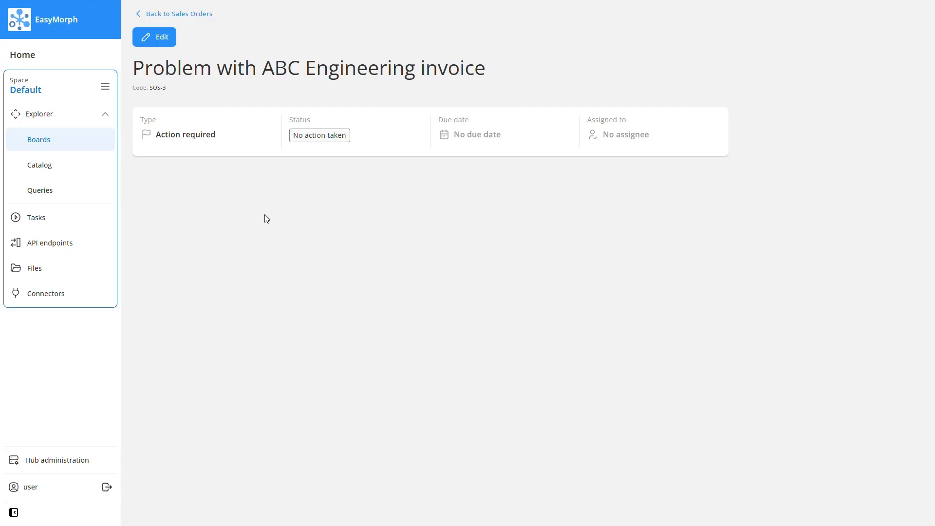
{"action": "left_click", "coordinate": [172, 37]}
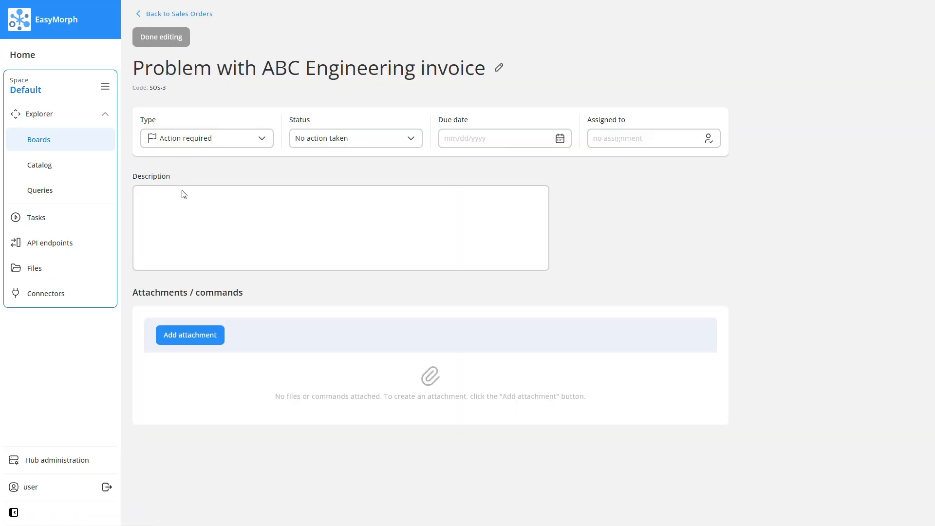
{"action": "left_click", "coordinate": [207, 341]}
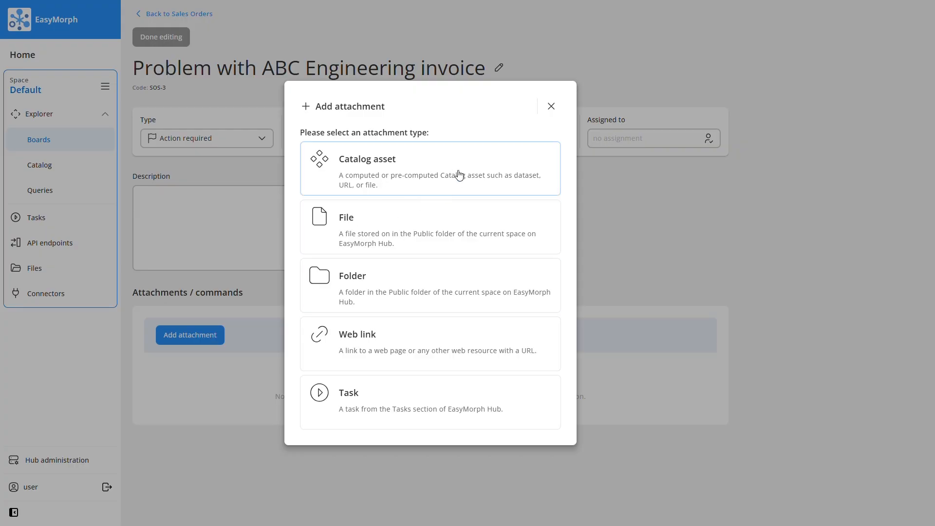
{"action": "left_click", "coordinate": [458, 175]}
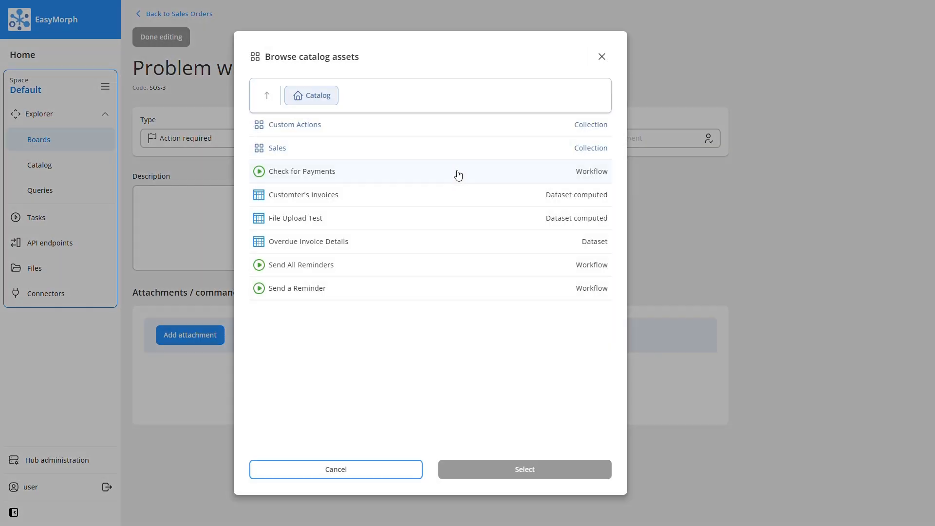
{"action": "left_click", "coordinate": [355, 199]}
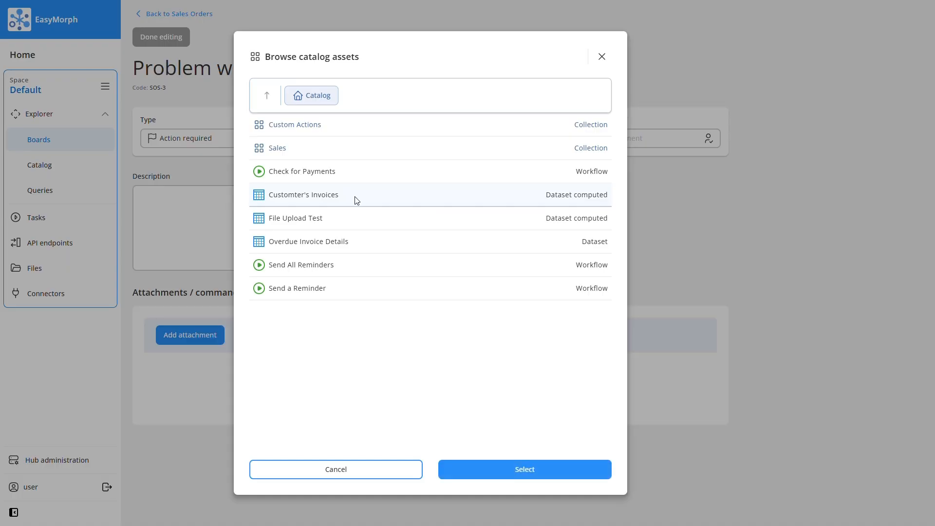
{"action": "left_click", "coordinate": [481, 469]}
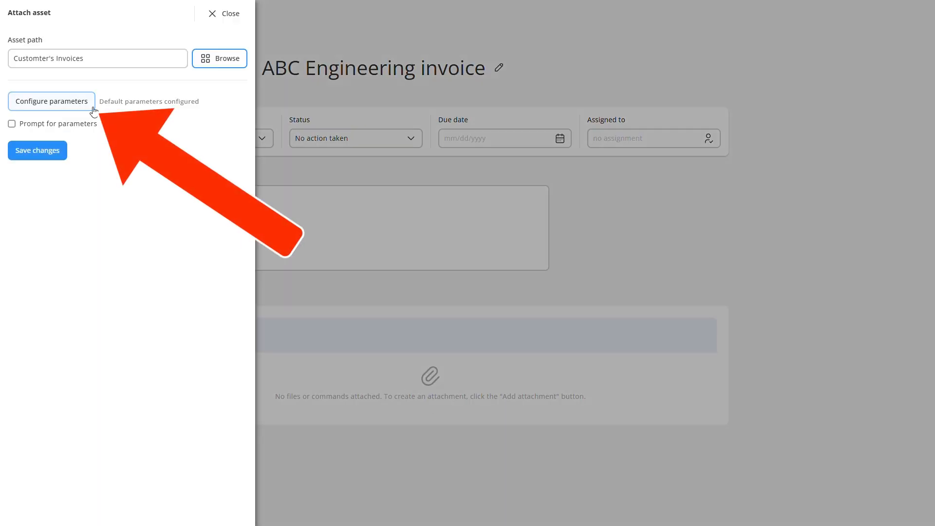
- Specify ABC PLC as the attachment's Customer parameter value and save the attachment
{"action": "left_click", "coordinate": [90, 109]}
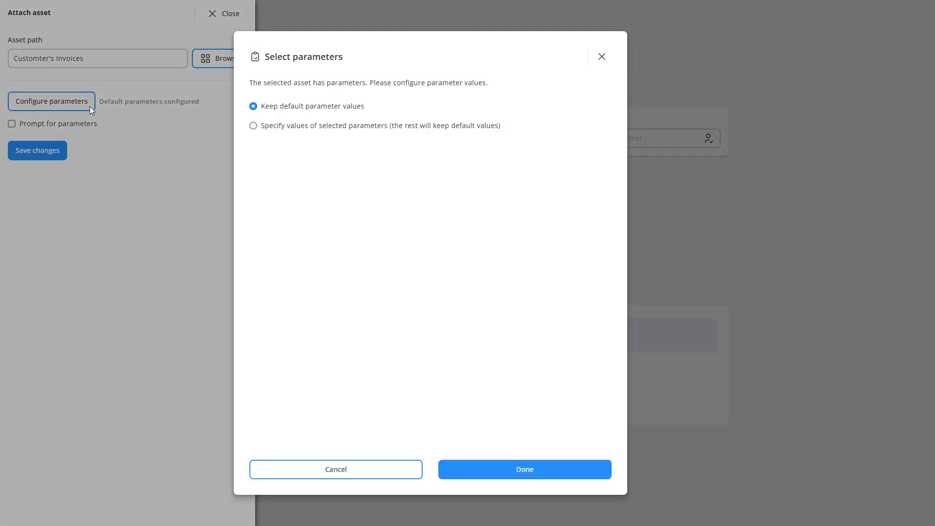
{"action": "left_click", "coordinate": [253, 126]}
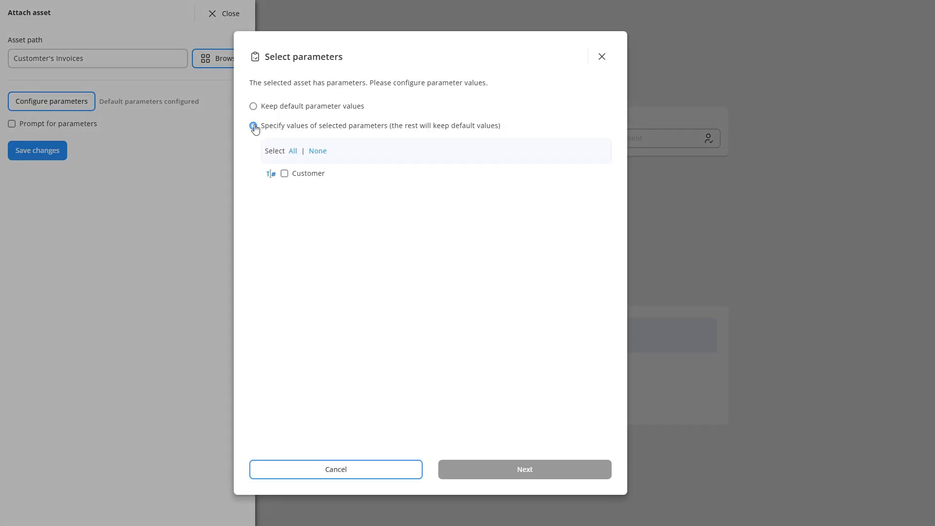
{"action": "left_click", "coordinate": [285, 175]}
{"action": "left_click", "coordinate": [469, 463]}
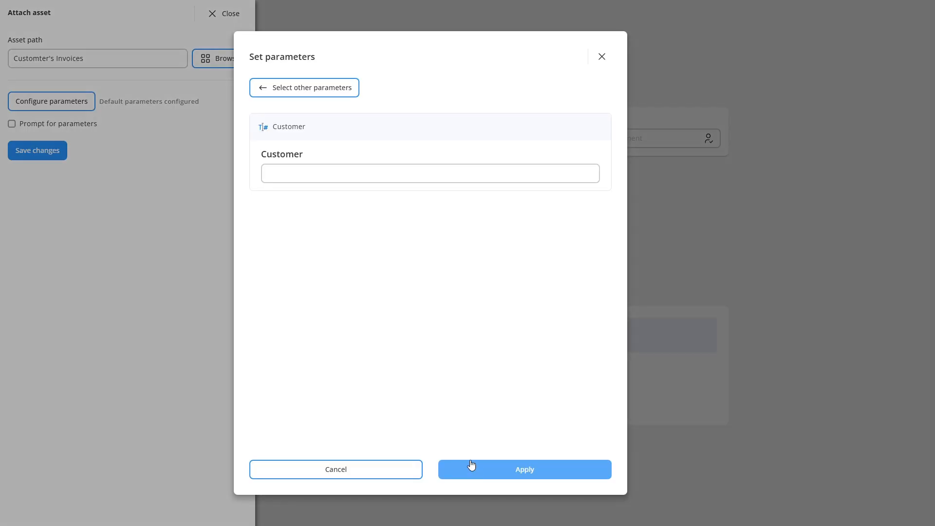
{"action": "left_click", "coordinate": [351, 174]}
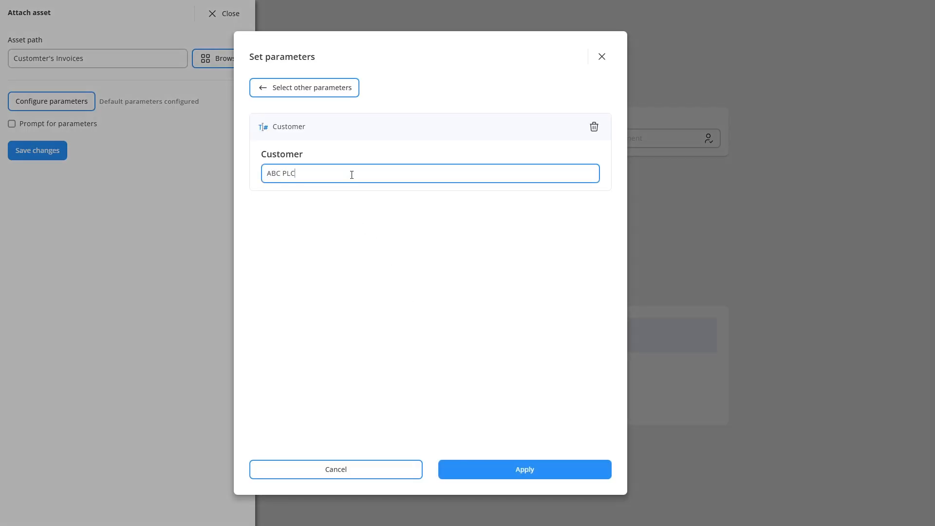
{"action": "left_click", "coordinate": [521, 468]}
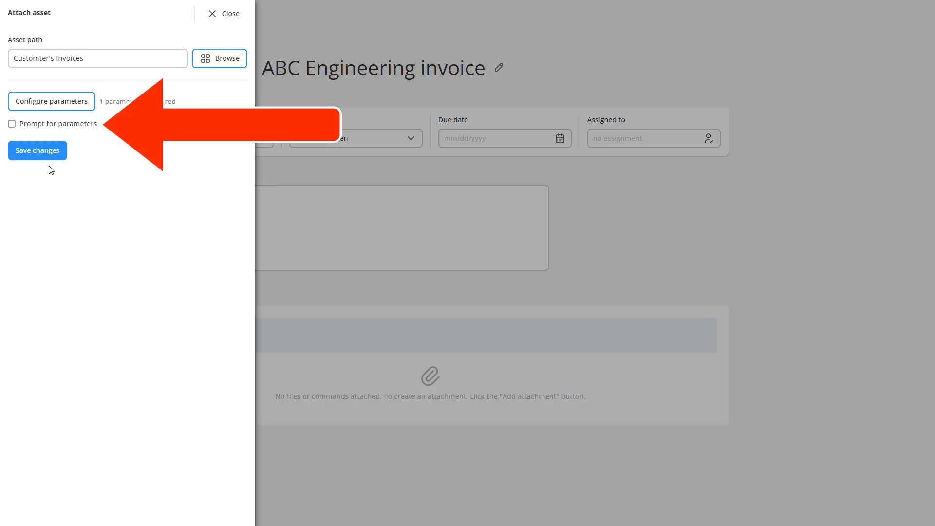
{"action": "left_click", "coordinate": [47, 154]}
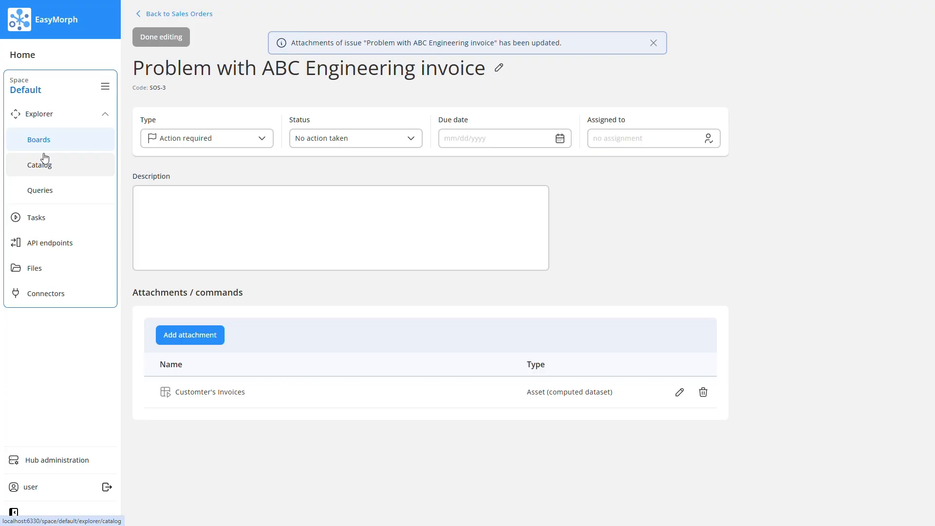
- Return to the Sales Orders board, view the issue's Customter's Invoices attachment and go back to the board
{"action": "left_click", "coordinate": [162, 15]}
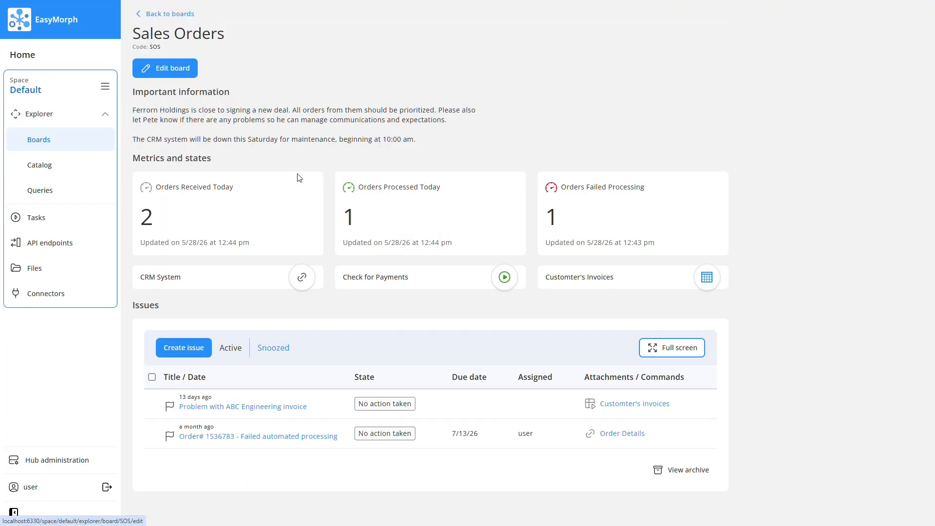
{"action": "left_click", "coordinate": [624, 406]}
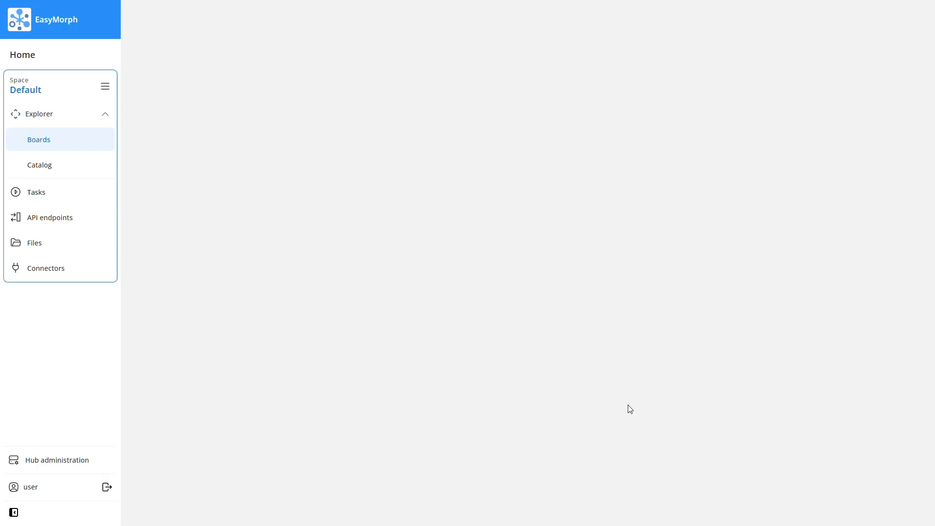
{"action": "key", "text": "alt+Left"}
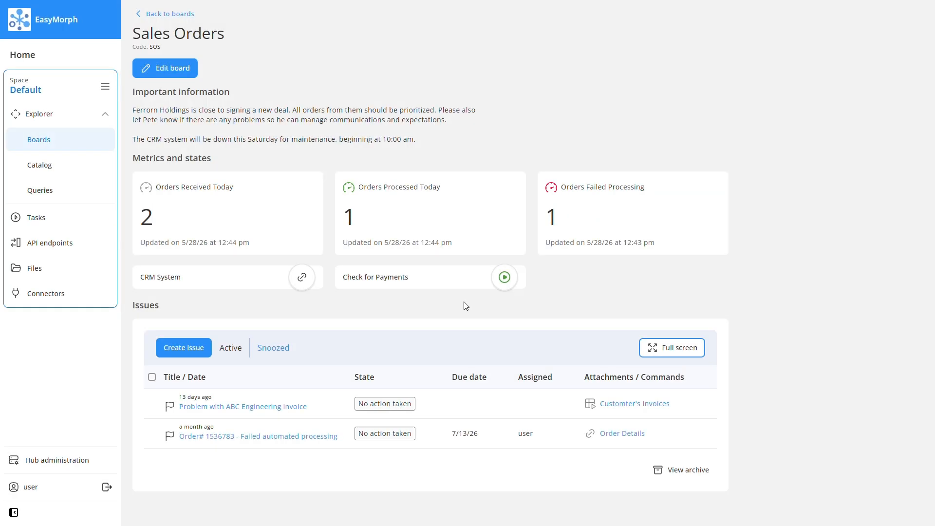
- Edit the Sales Orders board and set up a Links shortcut to the Customter's Invoices catalog asset, labelled ABC's Invoices
{"action": "left_click", "coordinate": [192, 69]}
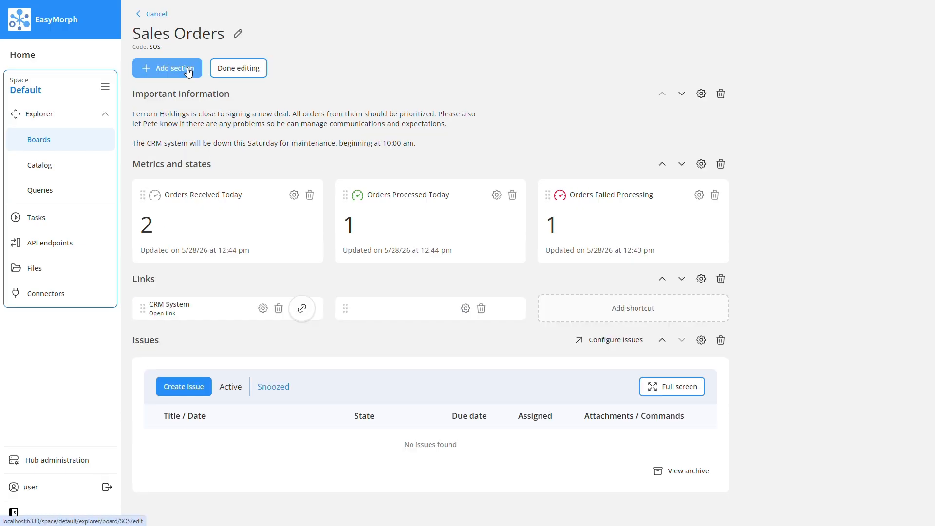
{"action": "left_click", "coordinate": [654, 309]}
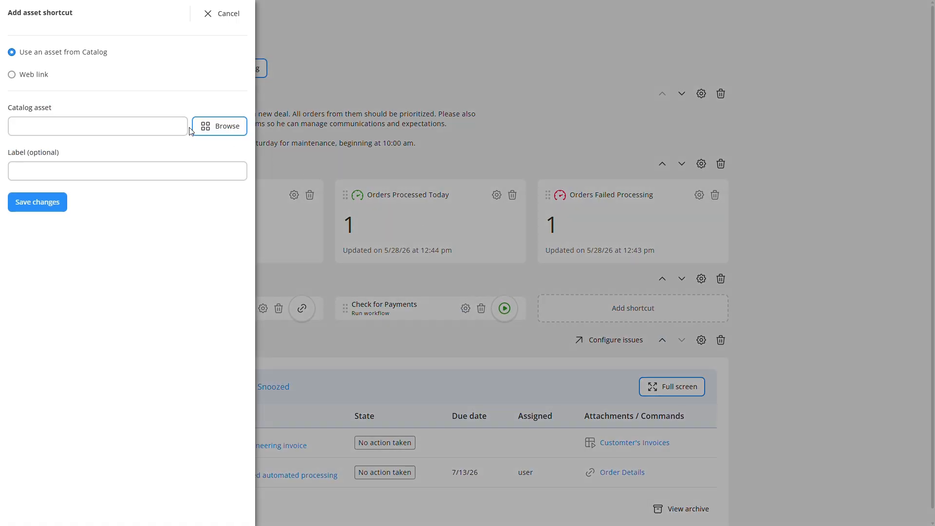
{"action": "left_click", "coordinate": [205, 128]}
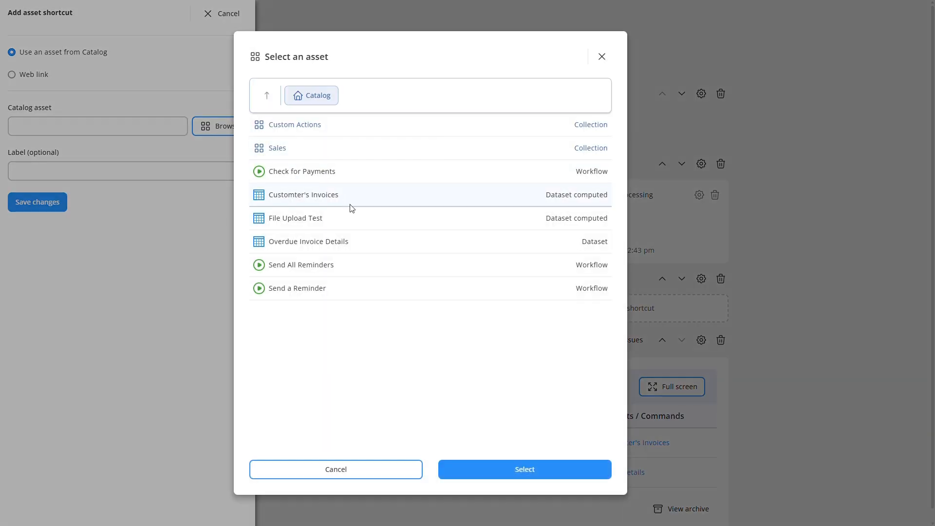
{"action": "left_click", "coordinate": [489, 470]}
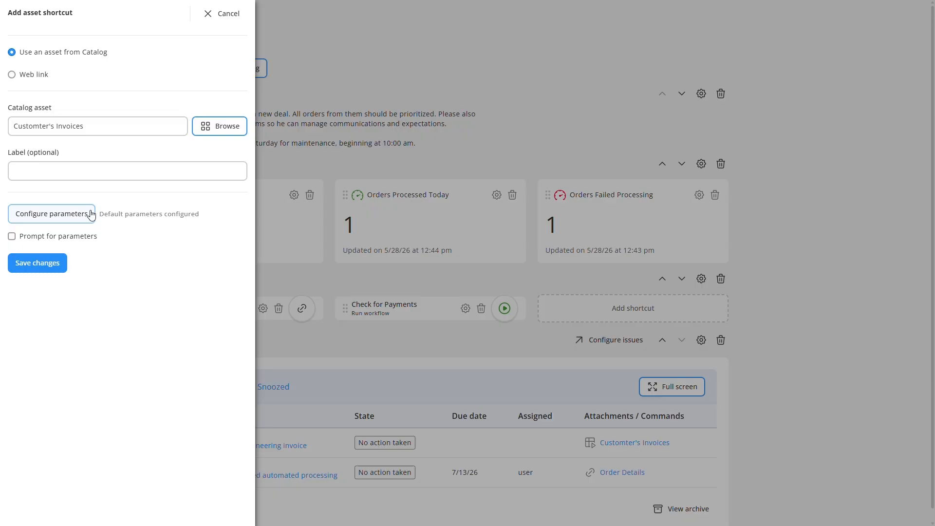
{"action": "left_click", "coordinate": [88, 176]}
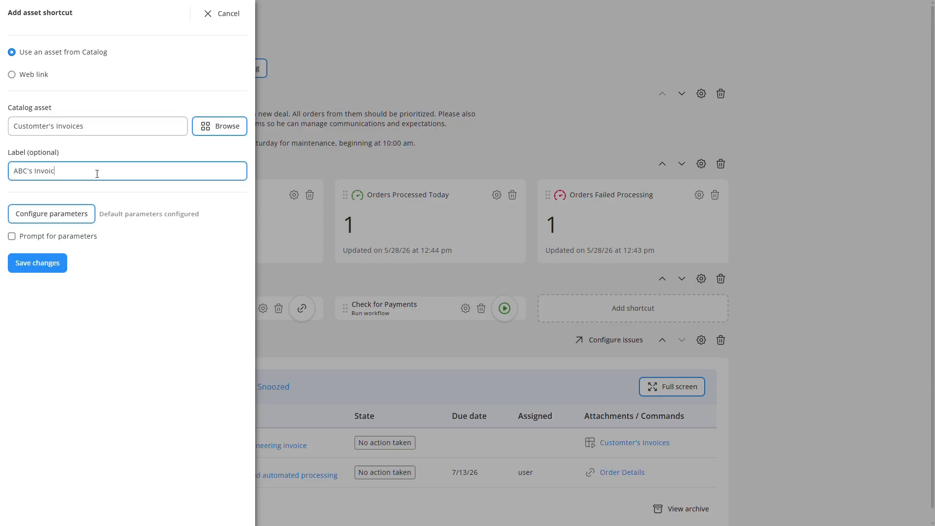
- Set the shortcut's Customer parameter to ABC PLC, save the shortcut and finish editing the board
{"action": "left_click", "coordinate": [89, 209]}
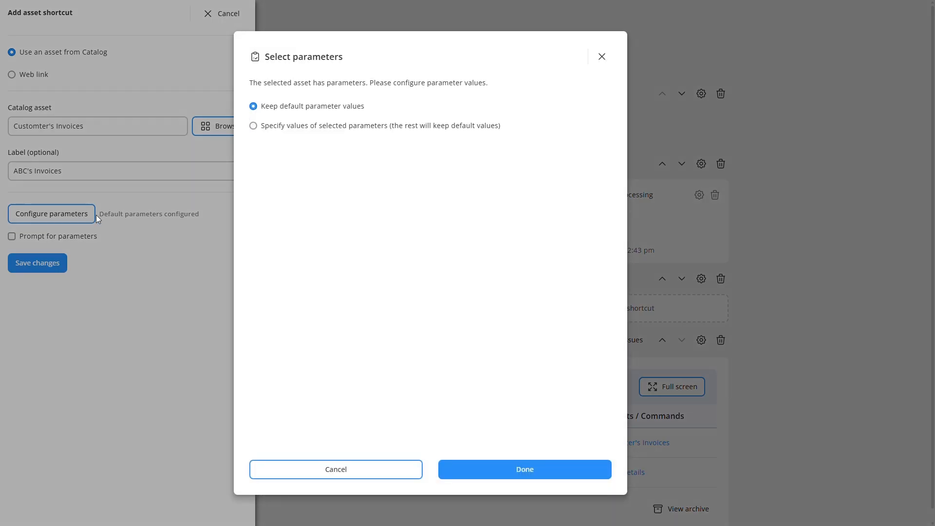
{"action": "left_click", "coordinate": [270, 127]}
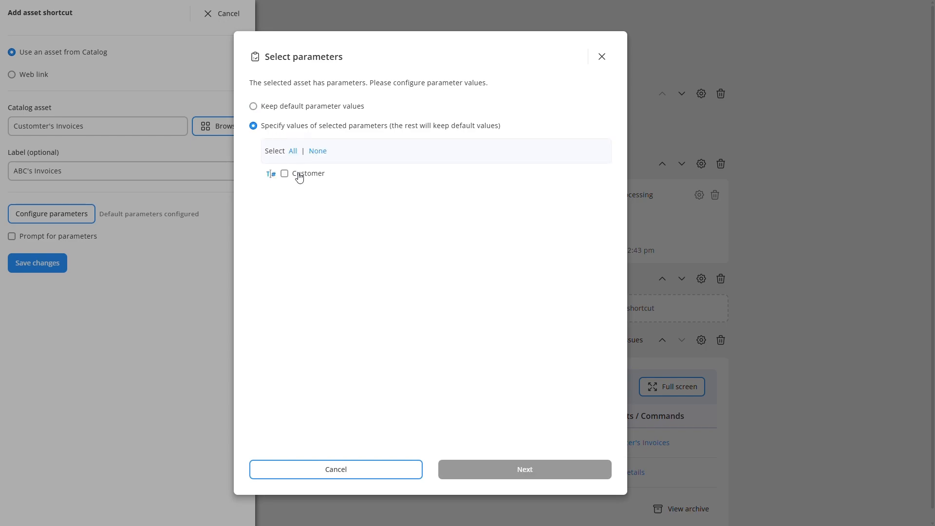
{"action": "left_click", "coordinate": [299, 177]}
{"action": "left_click", "coordinate": [475, 470]}
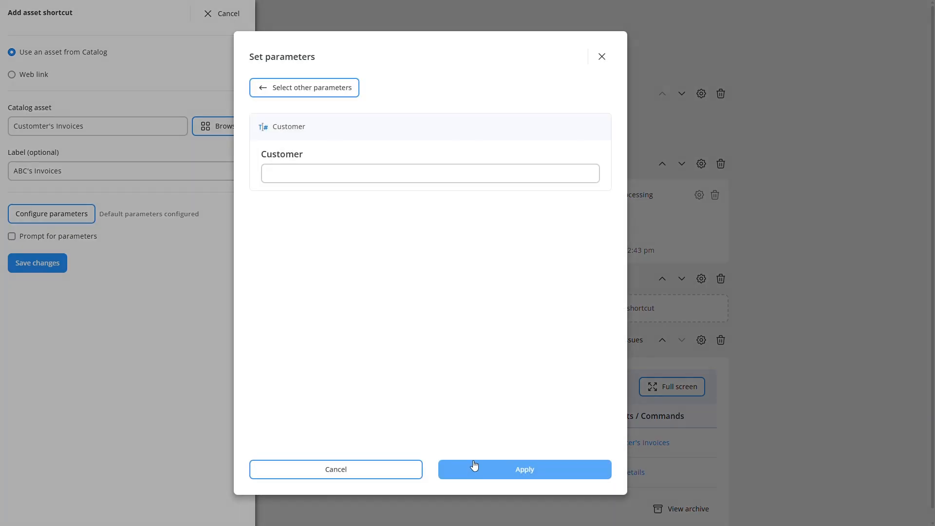
{"action": "left_click", "coordinate": [341, 177]}
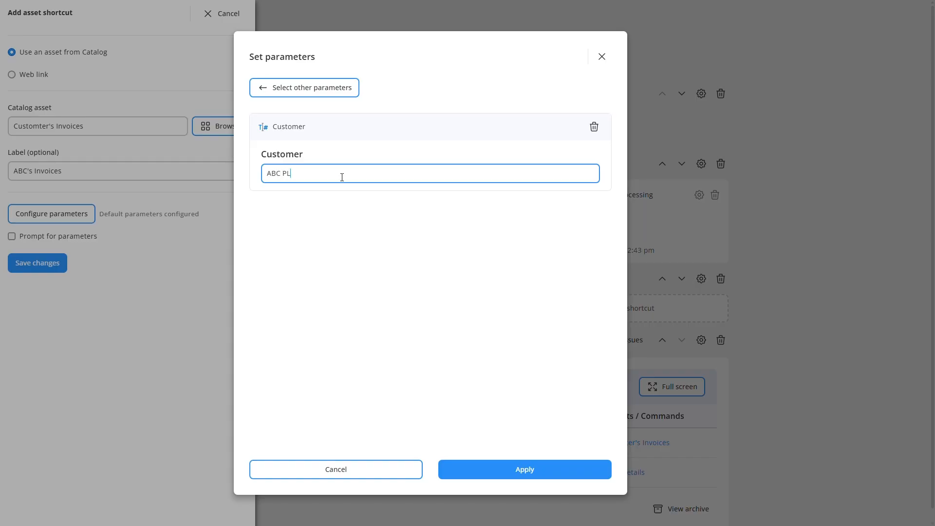
{"action": "type", "text": "ABC PLC"}
{"action": "left_click", "coordinate": [468, 475]}
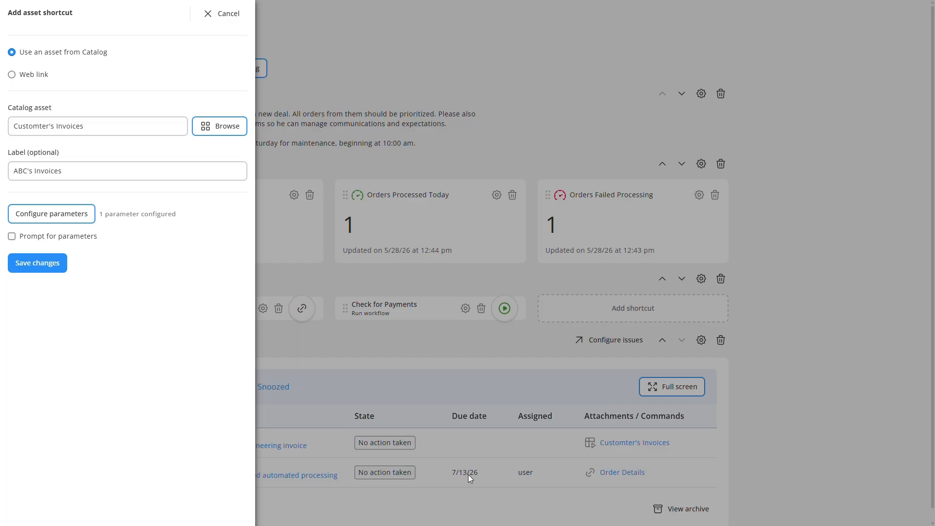
{"action": "left_click", "coordinate": [55, 266]}
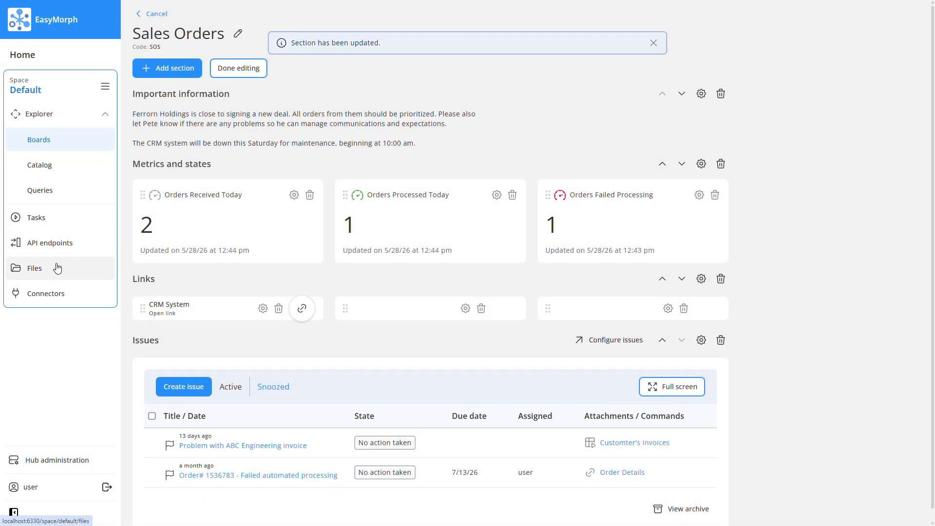
{"action": "left_click", "coordinate": [231, 70]}
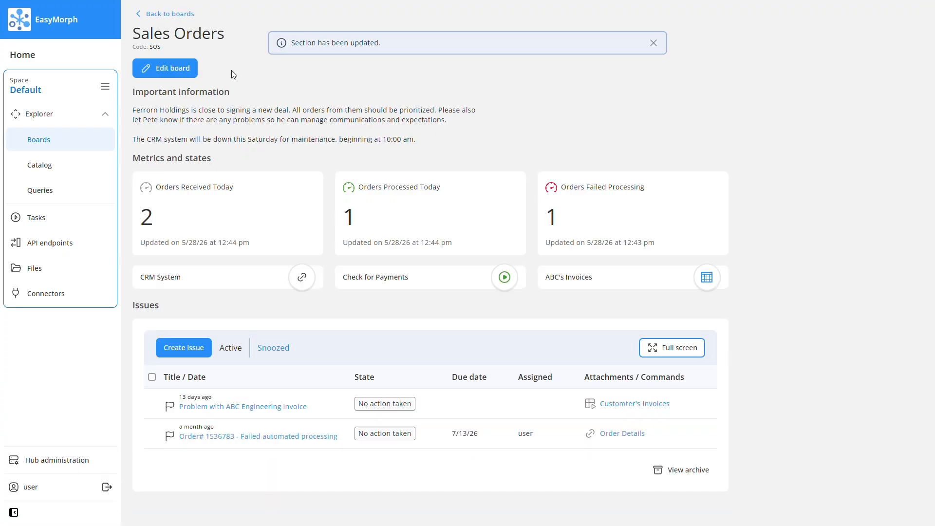
- Open the ABC's Invoices shortcut on the Sales Orders board
{"action": "left_click", "coordinate": [589, 282]}
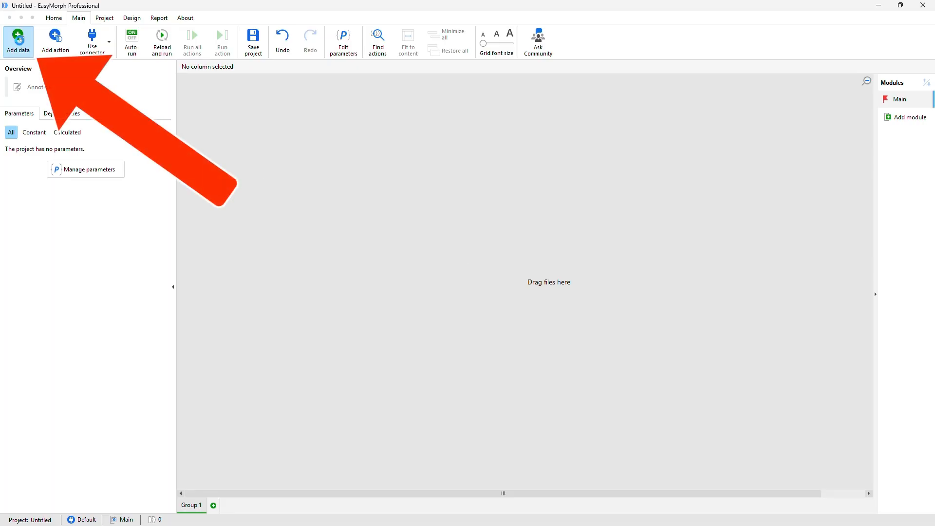
- Switch to EasyMorph Desktop and review the Add Data options for querying a database, retrieving a Catalog asset and generating data
{"action": "left_click", "coordinate": [18, 42]}
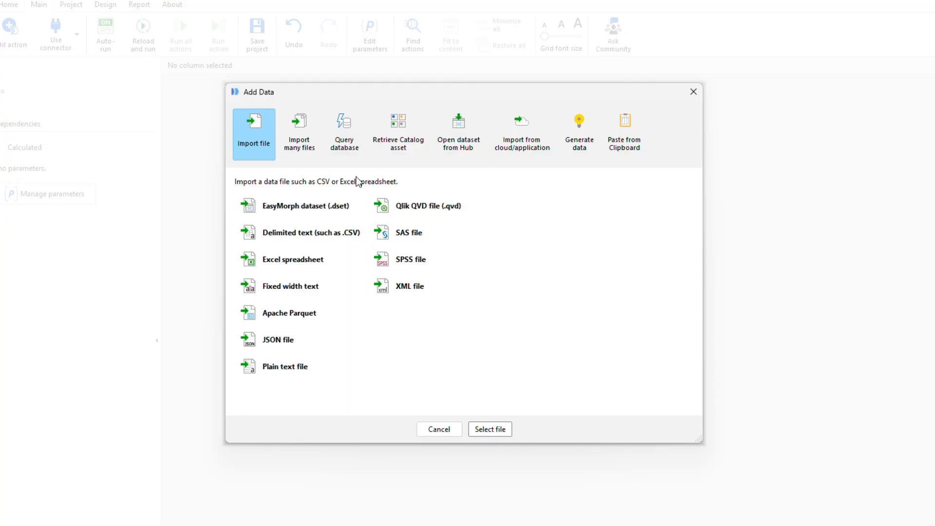
{"action": "left_click", "coordinate": [337, 142]}
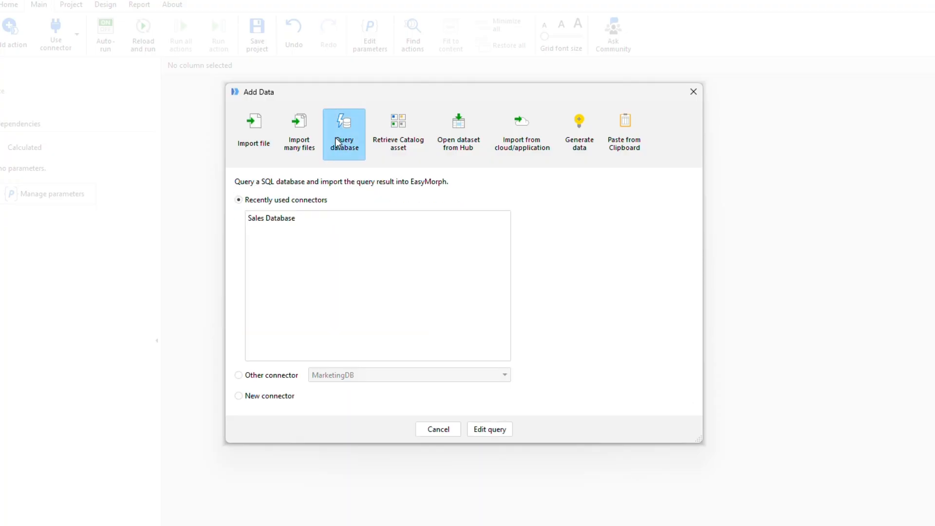
{"action": "left_click", "coordinate": [391, 143]}
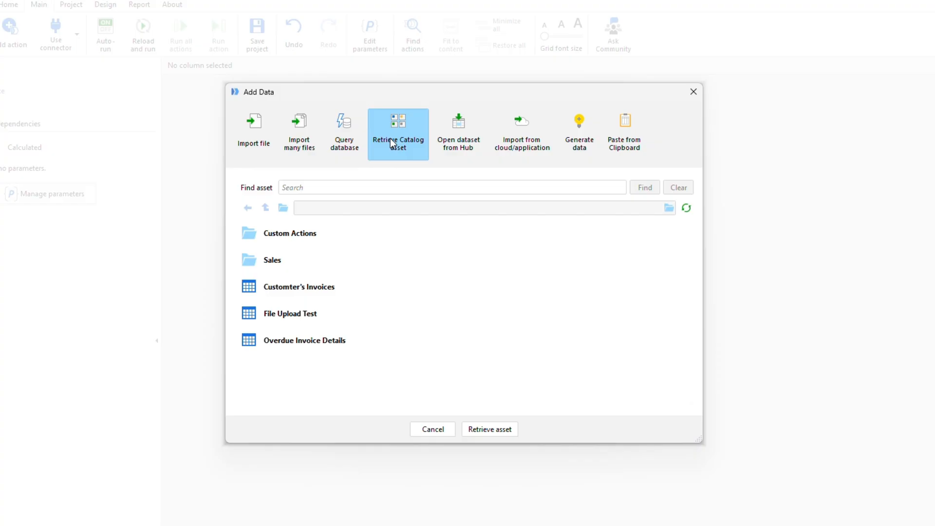
{"action": "left_click", "coordinate": [565, 144]}
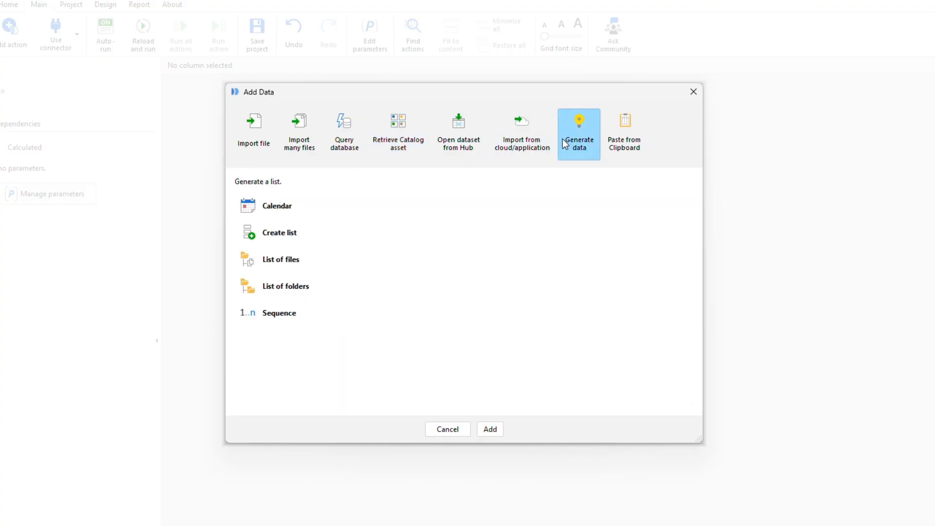
- Import the Excel spreadsheet employee_directory.xlsx from the 1 Duplicates folder as a data file
{"action": "left_click", "coordinate": [268, 147]}
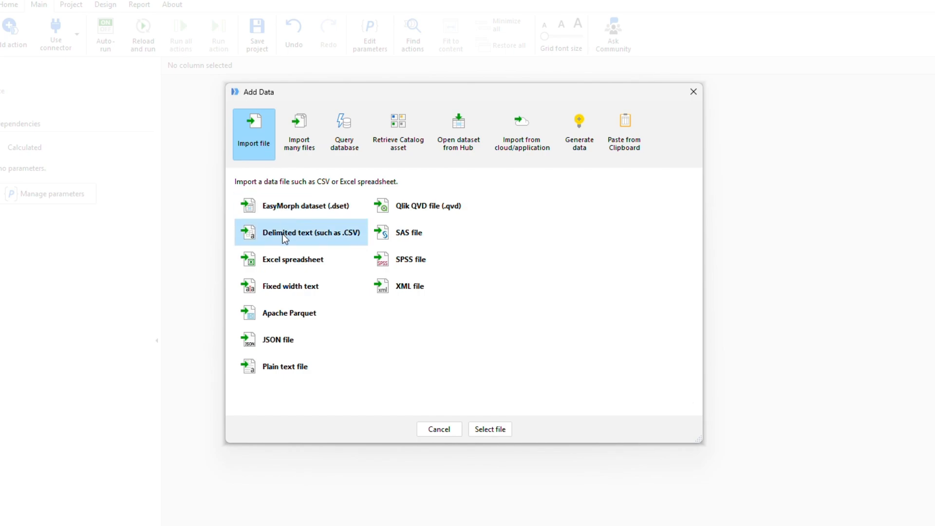
{"action": "left_click", "coordinate": [285, 265]}
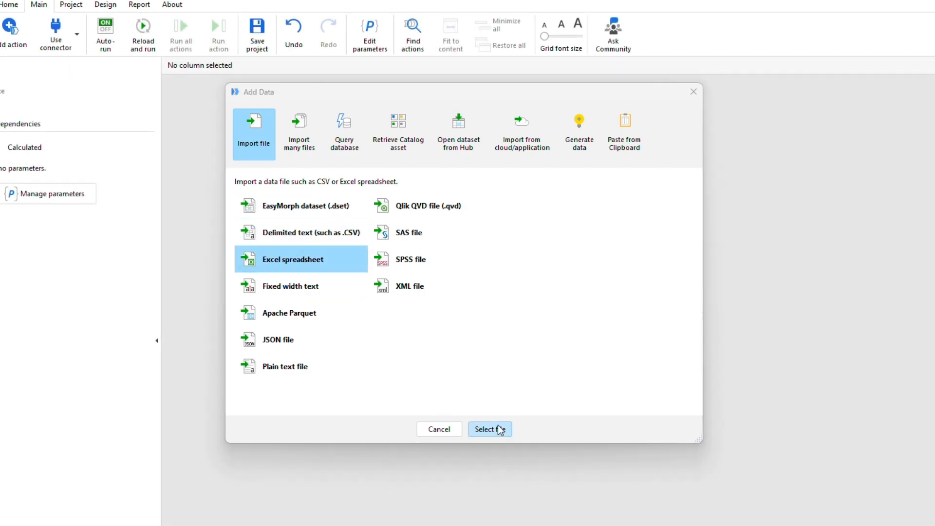
{"action": "left_click", "coordinate": [498, 428]}
{"action": "left_click", "coordinate": [147, 97]}
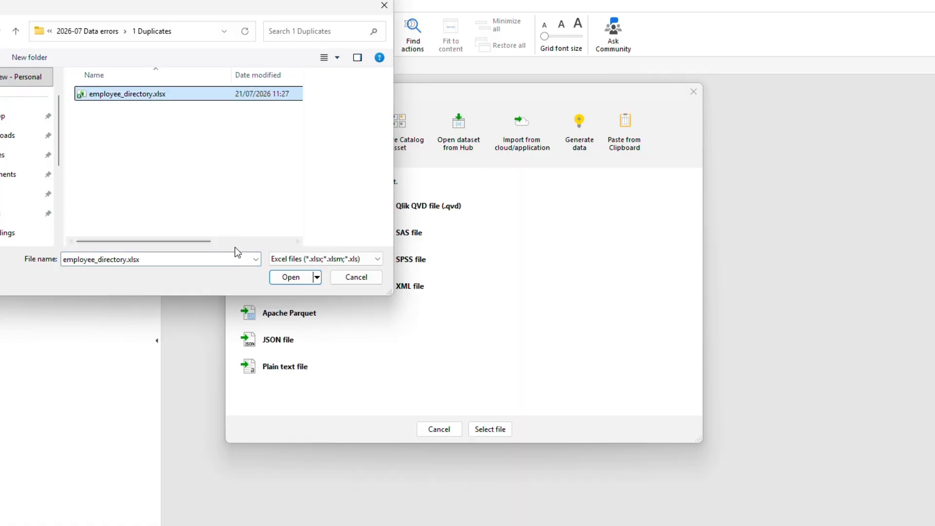
{"action": "left_click", "coordinate": [278, 277]}
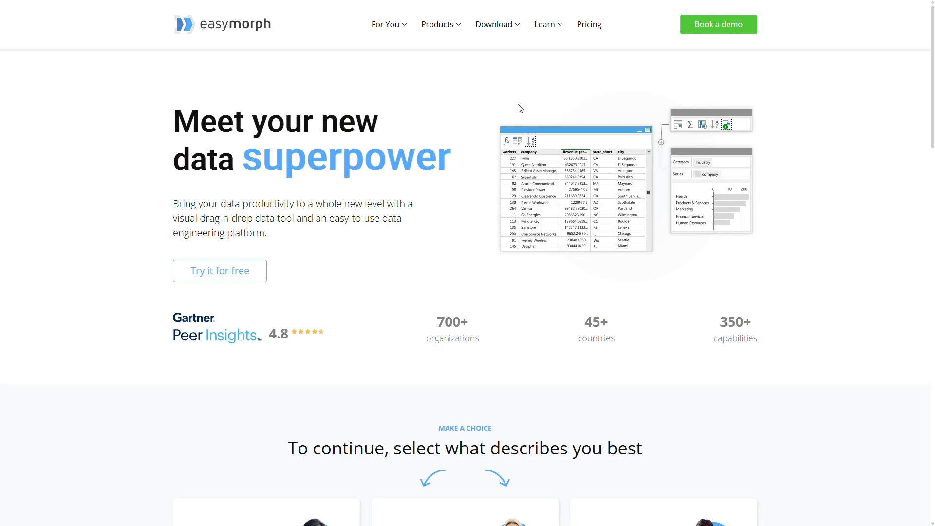
- On the EasyMorph website, go to the blog and open the post What's New in EasyMorph v6.1
{"action": "mouse_move", "coordinate": [557, 32]}
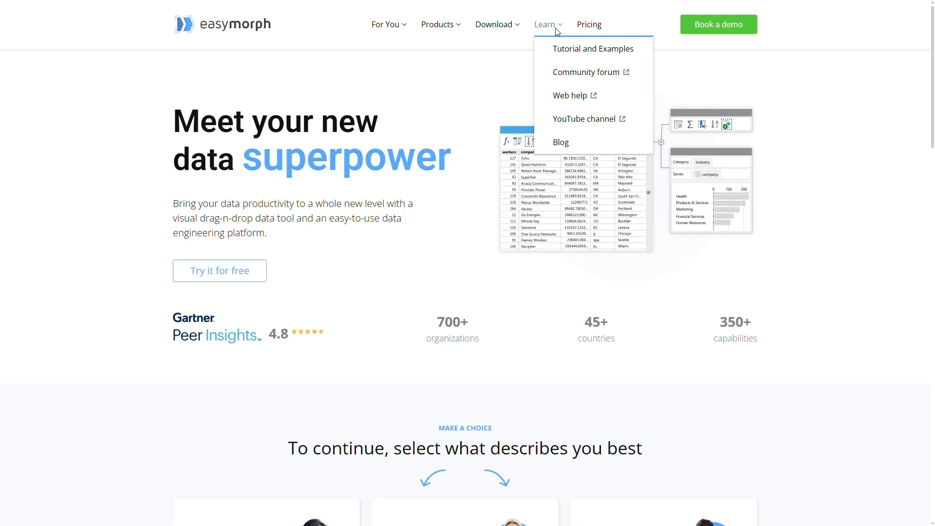
{"action": "left_click", "coordinate": [570, 146]}
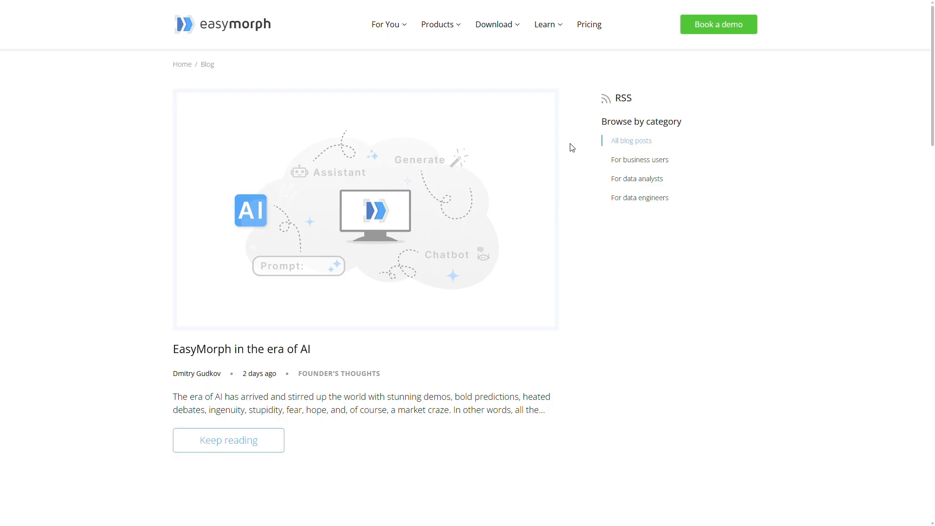
{"action": "scroll", "coordinate": [572, 147], "scroll_direction": "down", "scroll_amount": 8}
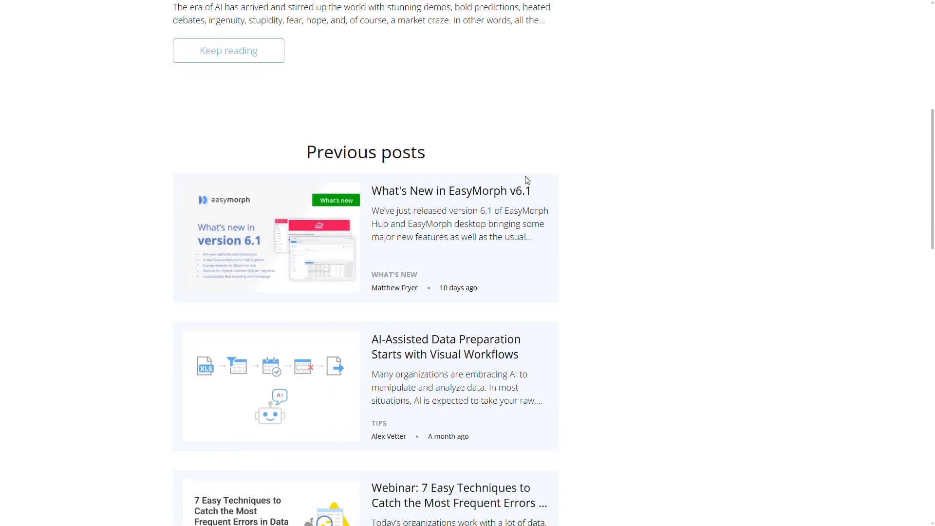
{"action": "left_click", "coordinate": [521, 195]}
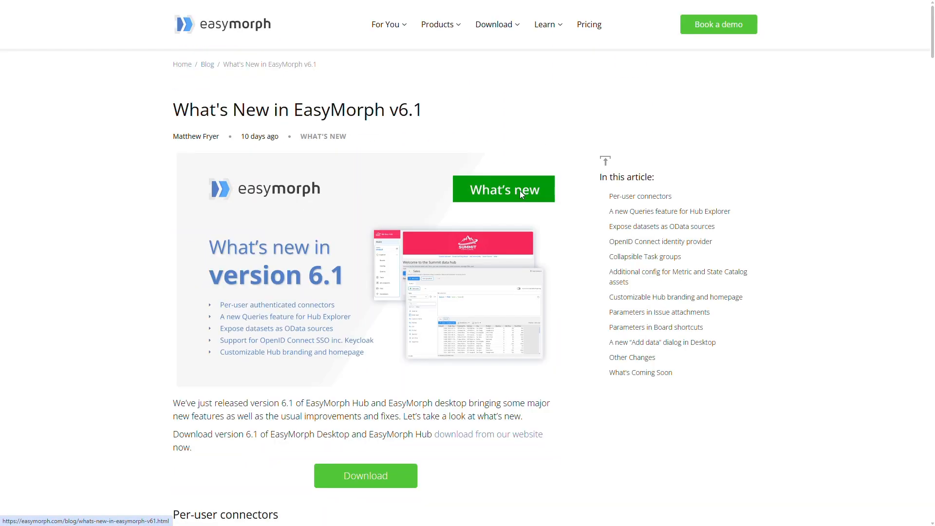